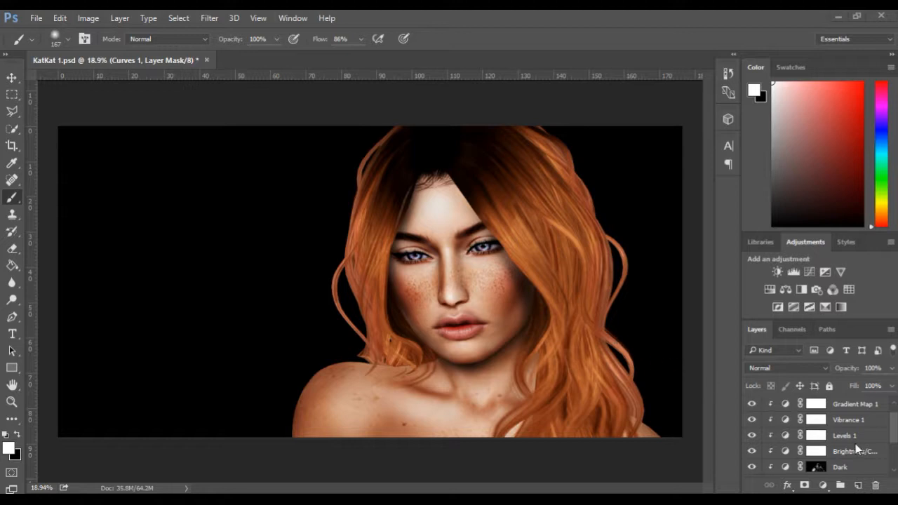
# - Hide Layer 0 and select the background Layer 1 for filling with the Paint Bucket
pyautogui.scroll(-2, 855, 443)
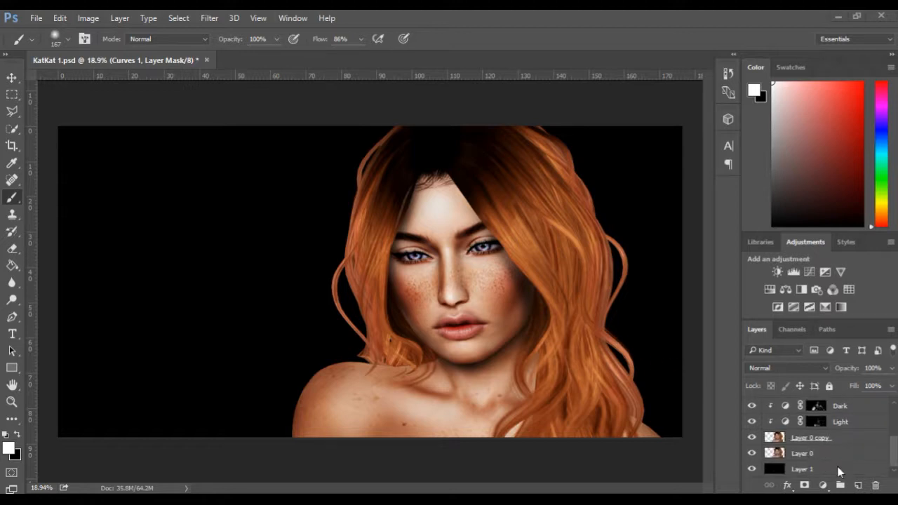
pyautogui.press('space')
pyautogui.click(751, 453)
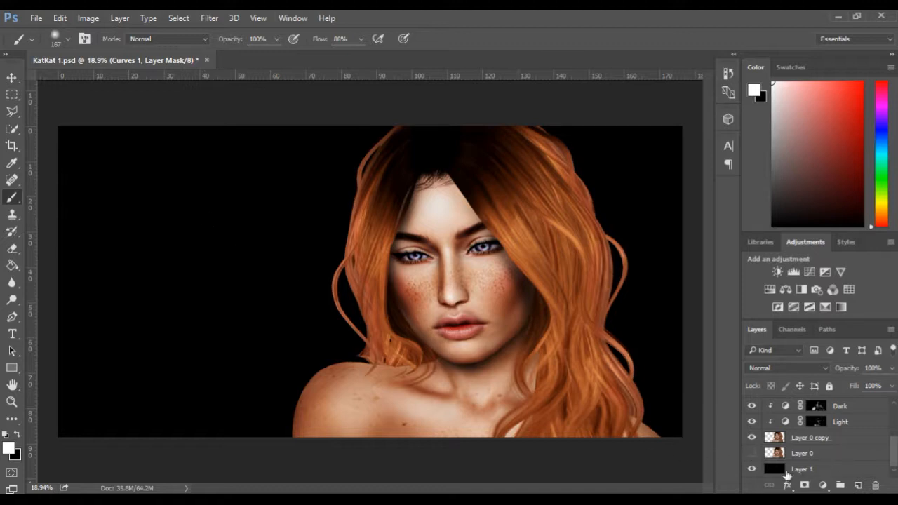
pyautogui.click(784, 473)
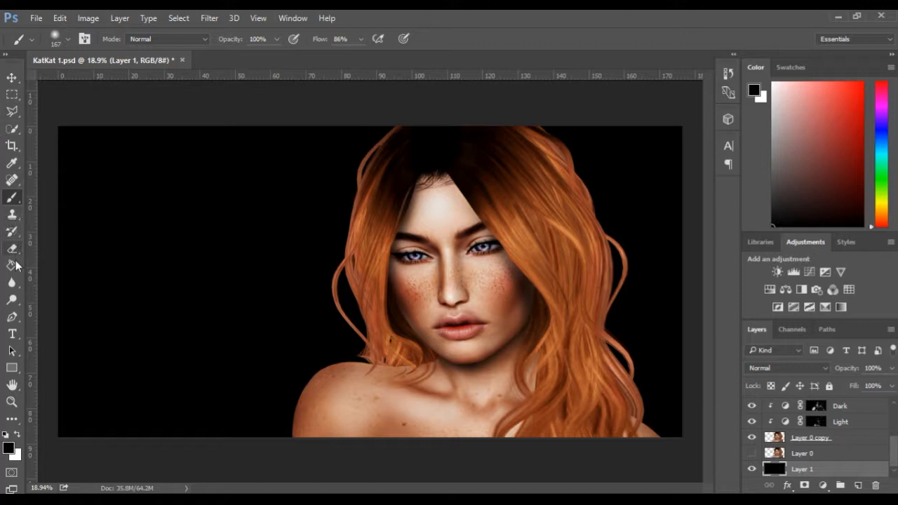
pyautogui.click(13, 265)
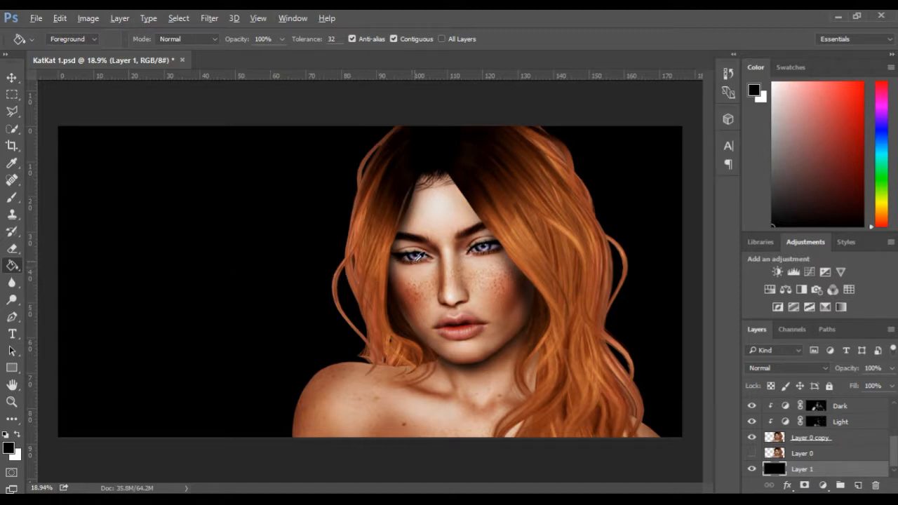
# - Fill the background of Layer 1 with the lavender blue sampled from the woman's iris
pyautogui.scroll(5, 418, 255)
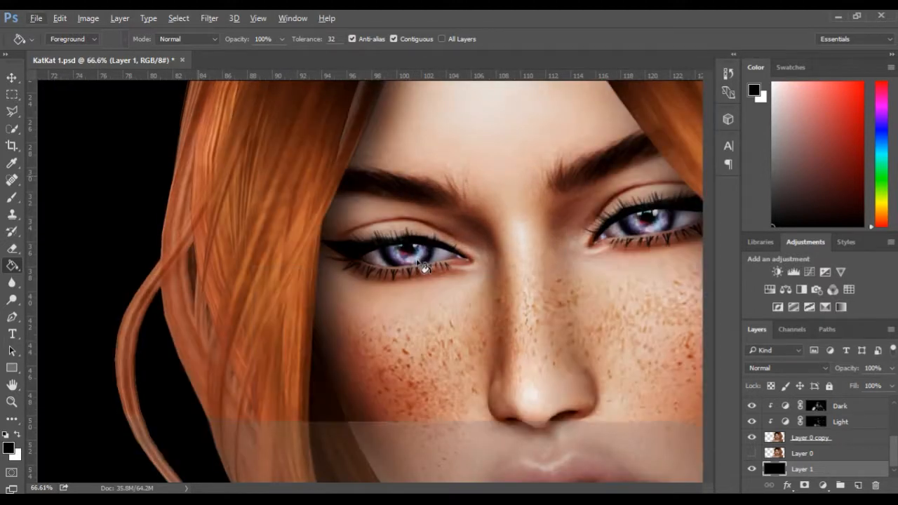
pyautogui.keyDown('alt'); pyautogui.click(421, 264); pyautogui.keyUp('alt')
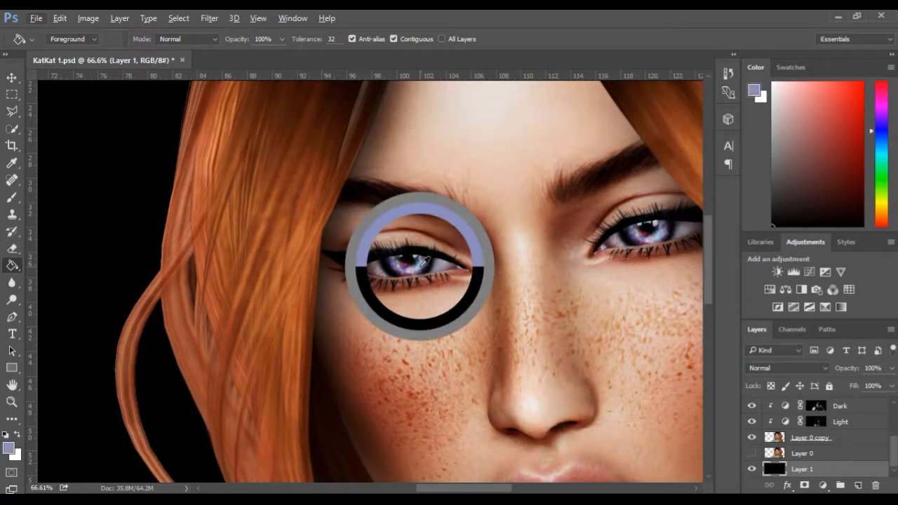
pyautogui.scroll(-5, 190, 233)
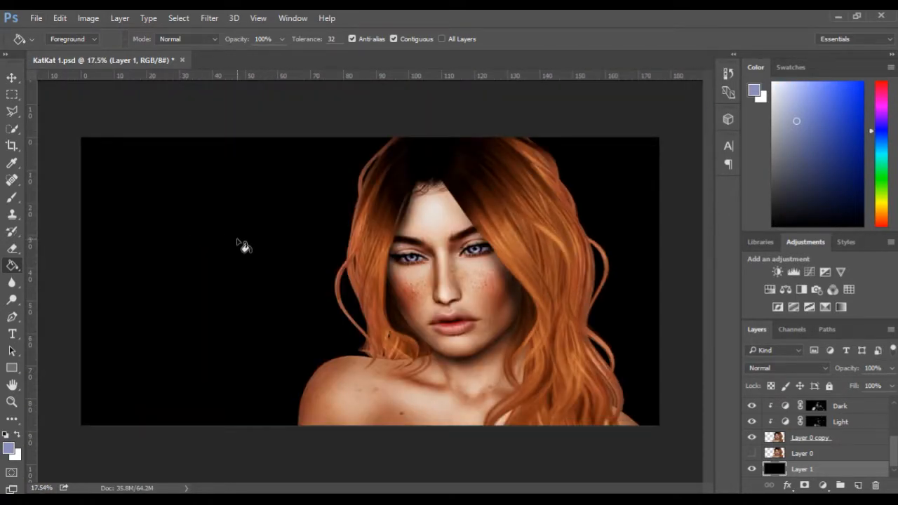
pyautogui.click(242, 246)
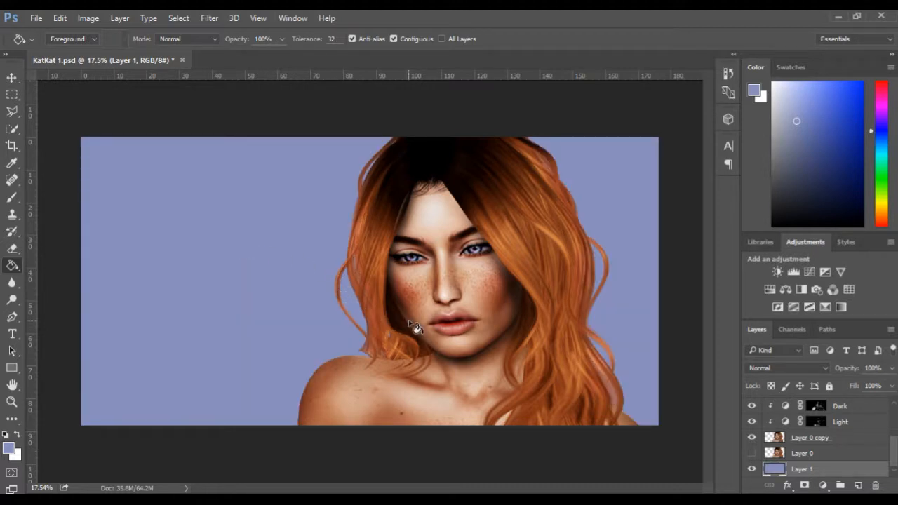
# - Try the background in the terracotta sampled from the cheek and in the near-black of the hair roots
pyautogui.keyDown('alt'); pyautogui.click(492, 287); pyautogui.keyUp('alt')
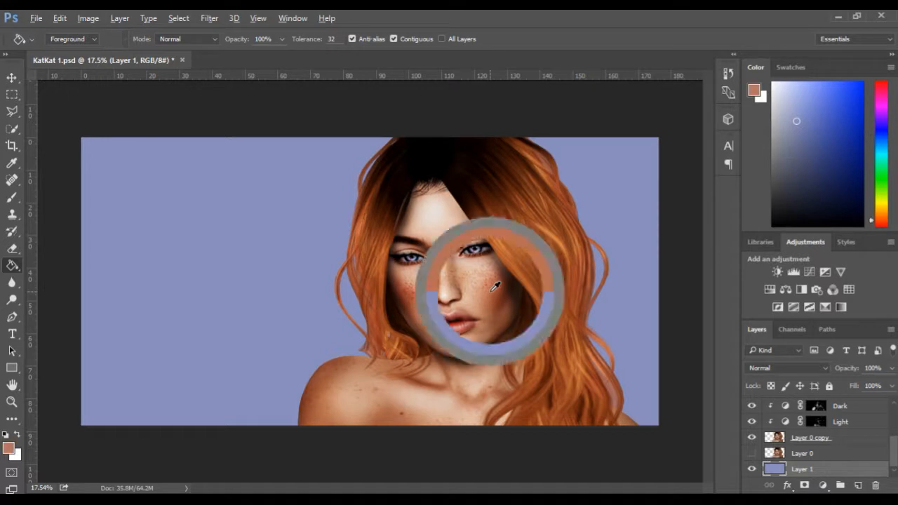
pyautogui.click(168, 234)
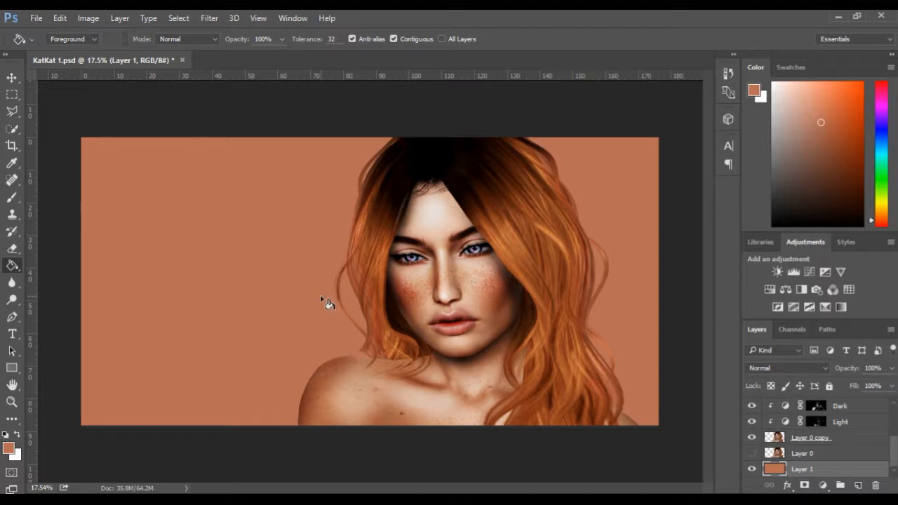
pyautogui.keyDown('alt'); pyautogui.click(390, 180); pyautogui.keyUp('alt')
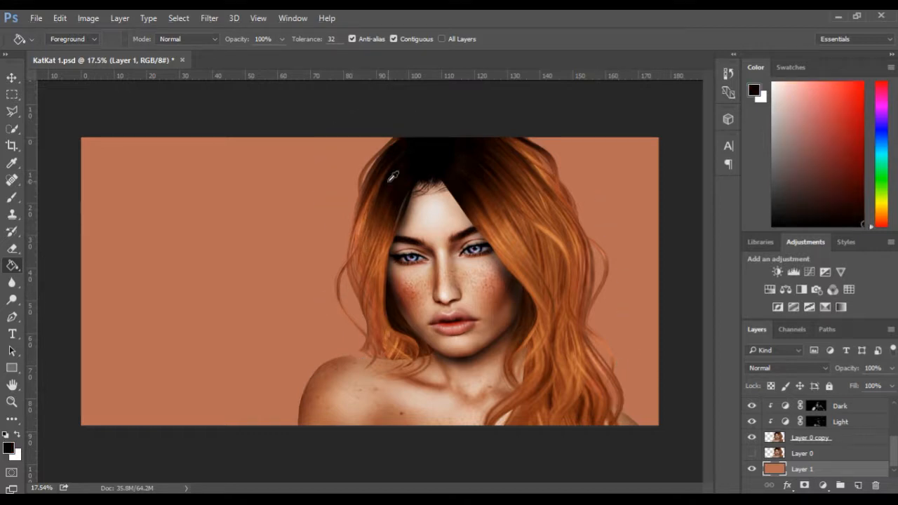
pyautogui.click(257, 190)
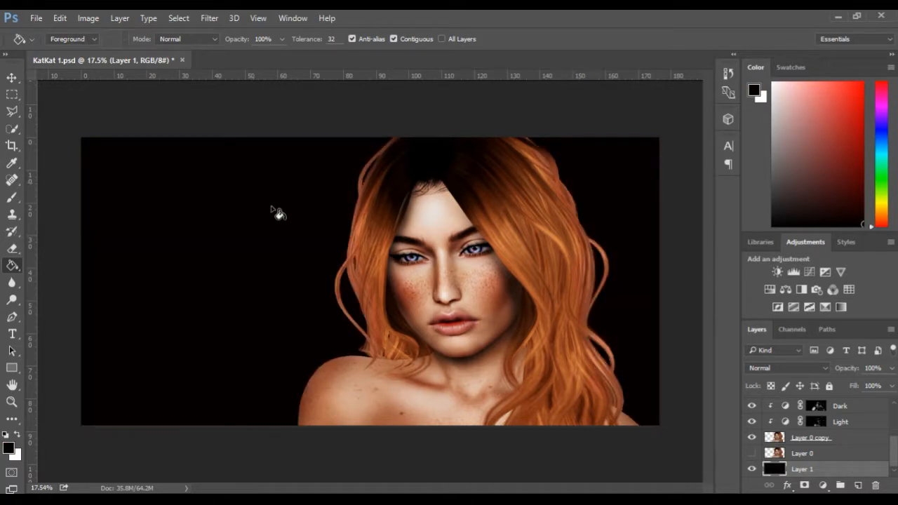
# - Try the background in the brown sampled from the hair and in the salmon pink of the lower lip
pyautogui.keyDown('alt'); pyautogui.click(377, 224); pyautogui.keyUp('alt')
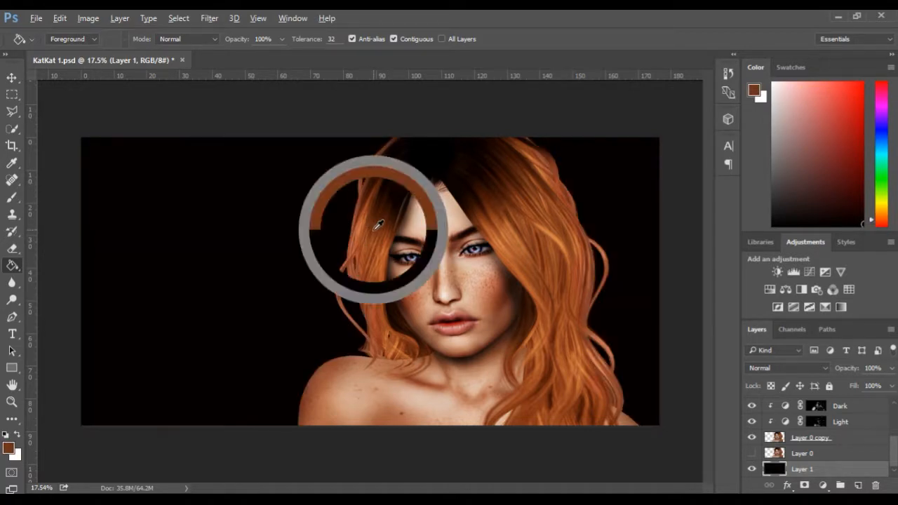
pyautogui.click(246, 236)
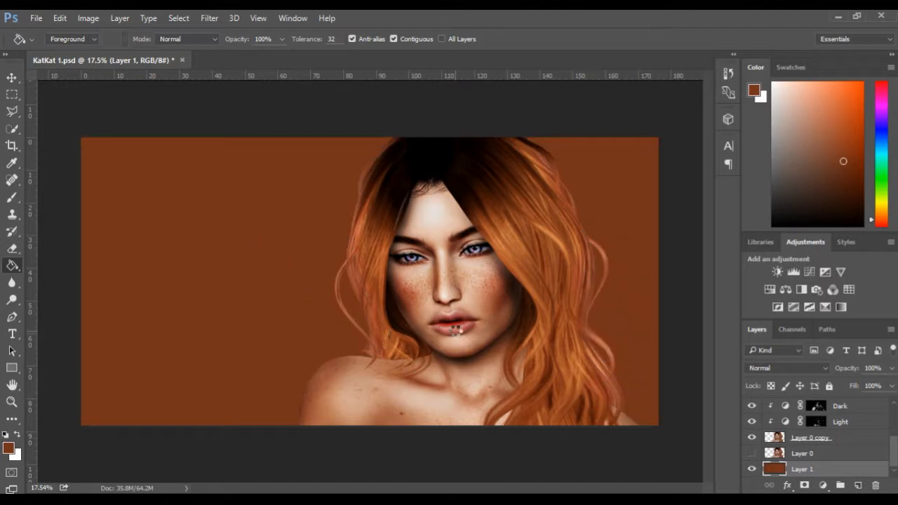
pyautogui.hotkey('ctrl', 'z')
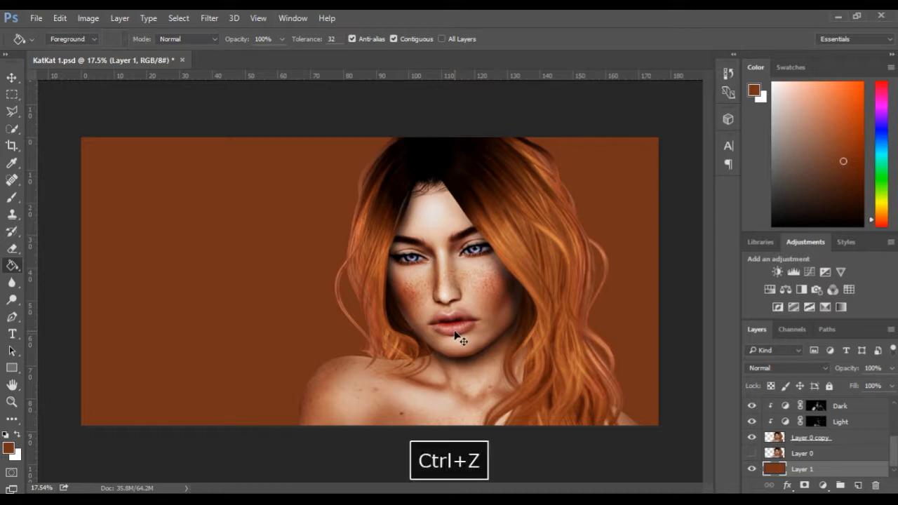
pyautogui.keyDown('alt'); pyautogui.click(459, 328); pyautogui.keyUp('alt')
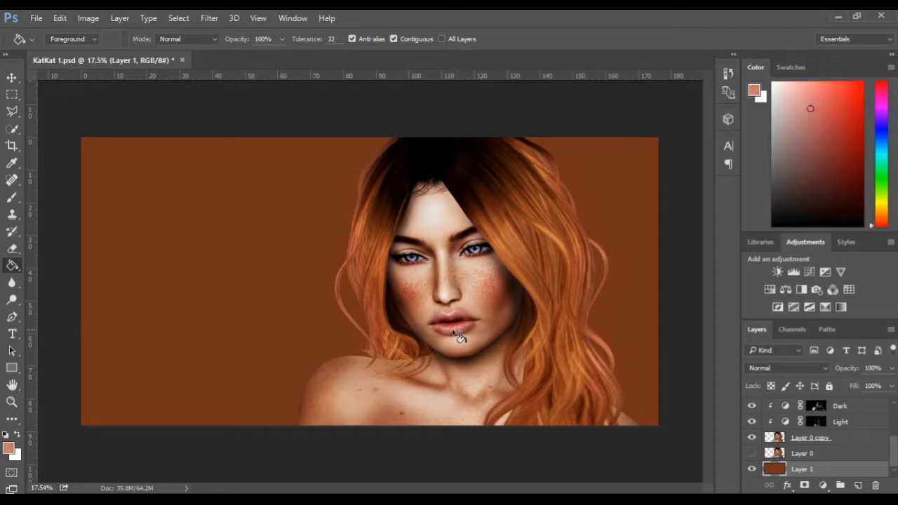
pyautogui.click(192, 225)
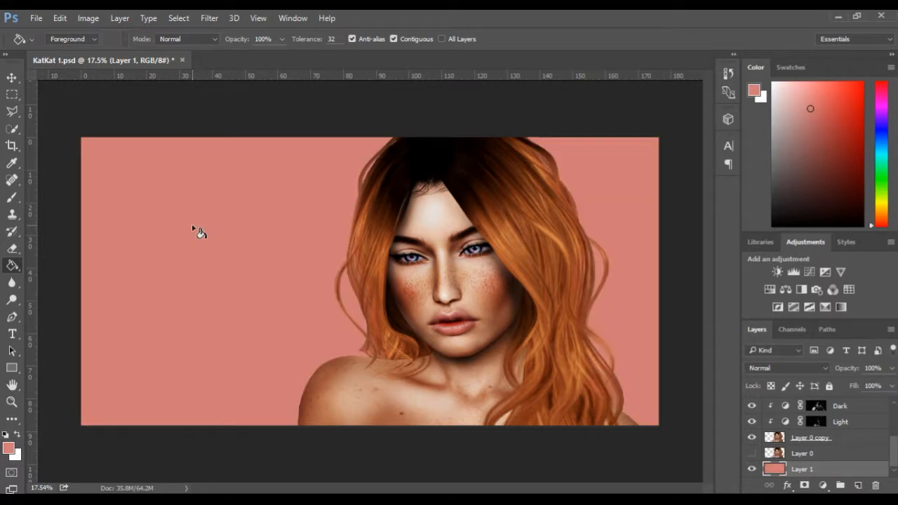
# - Fill the background with the red-orange sampled from the cheek and try lighter, softer shades of it
pyautogui.keyDown('alt'); pyautogui.click(497, 297); pyautogui.keyUp('alt')
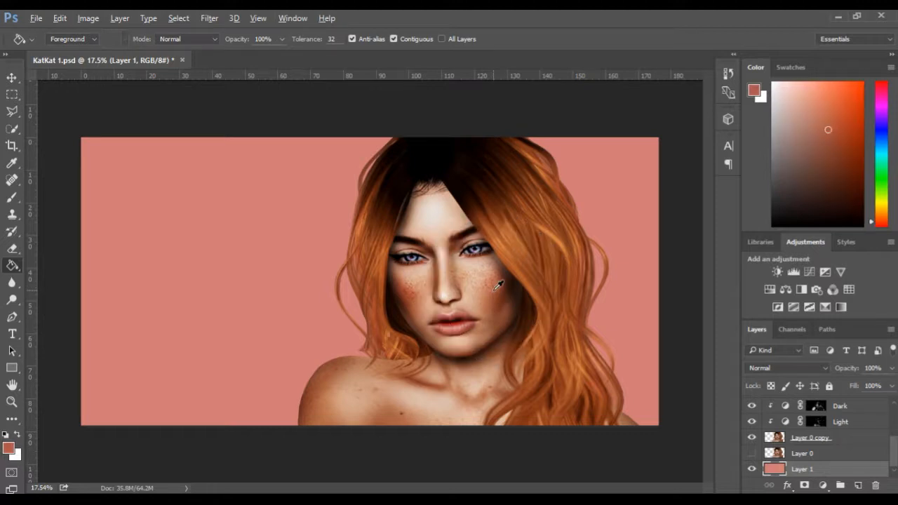
pyautogui.click(147, 207)
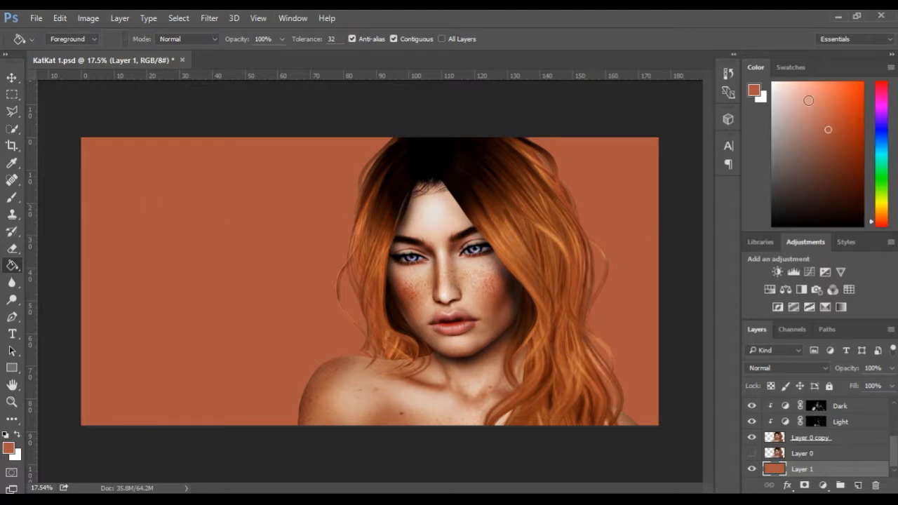
pyautogui.click(818, 113)
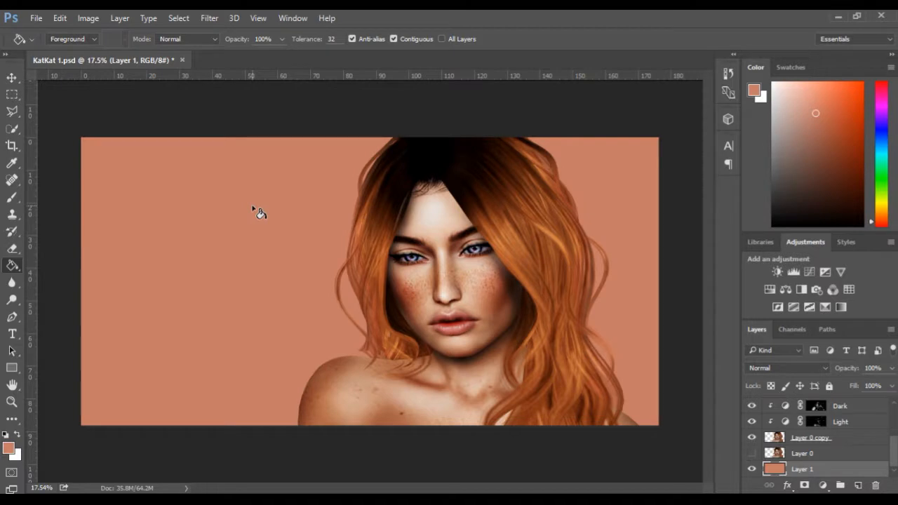
pyautogui.scroll(-2, 247, 204)
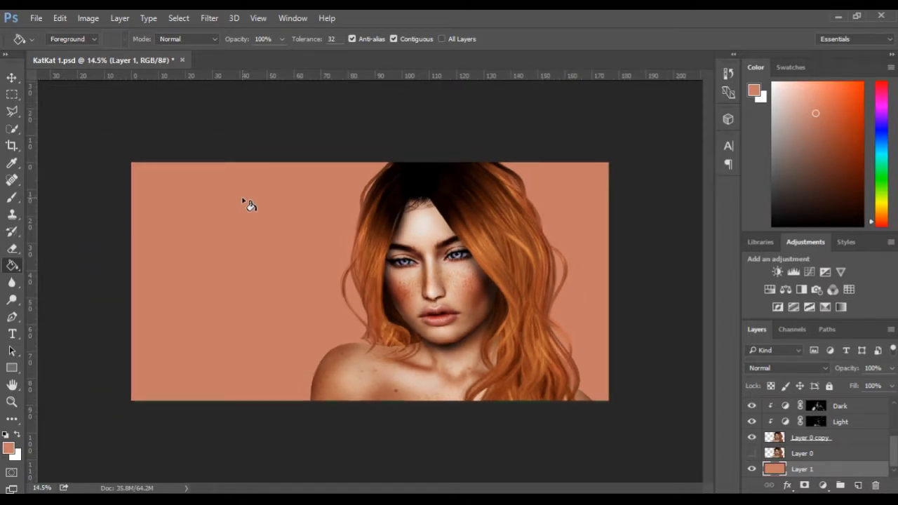
pyautogui.scroll(3, 246, 204)
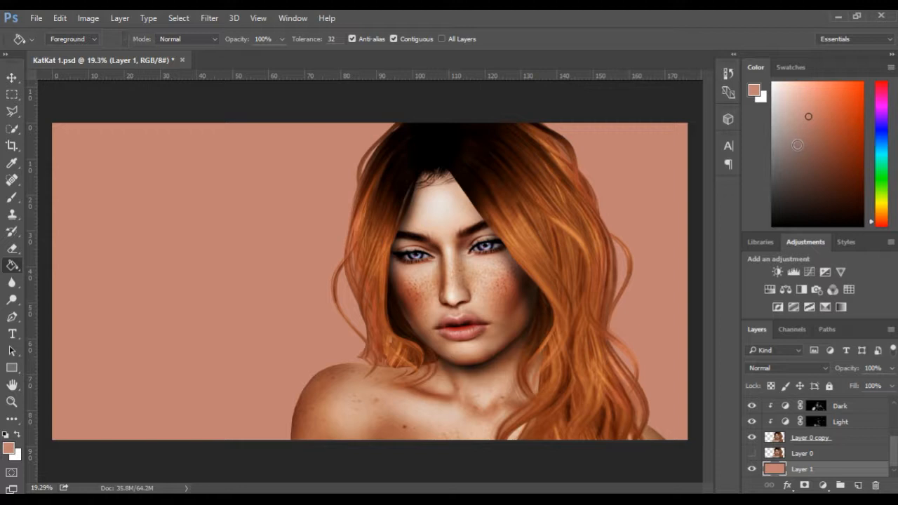
# - Fill the background of Layer 1 with the darker reddish brown sampled from the shaded cheek
pyautogui.scroll(-1, 204, 216)
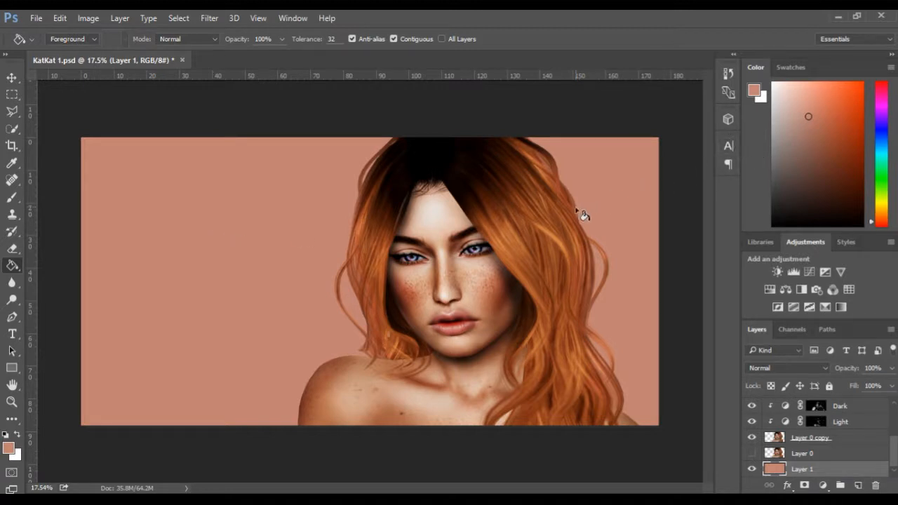
pyautogui.keyDown('alt'); pyautogui.click(506, 282); pyautogui.keyUp('alt')
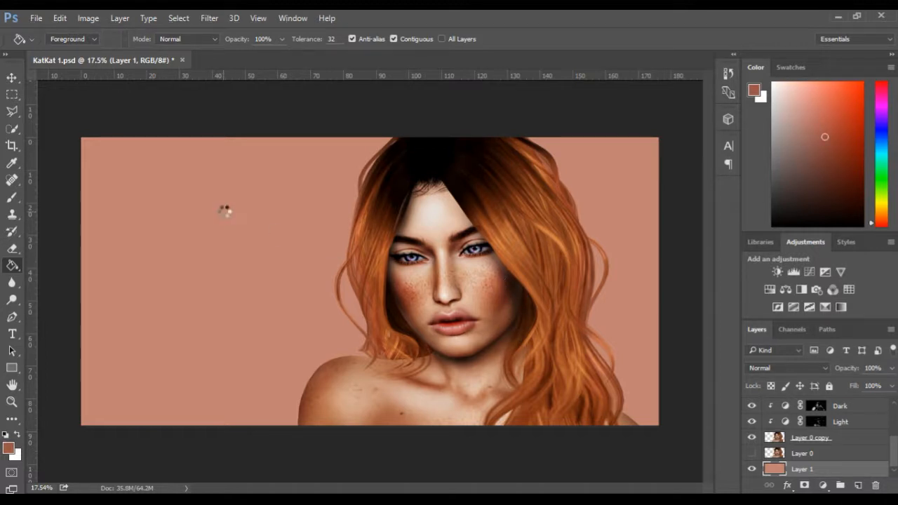
pyautogui.click(240, 268)
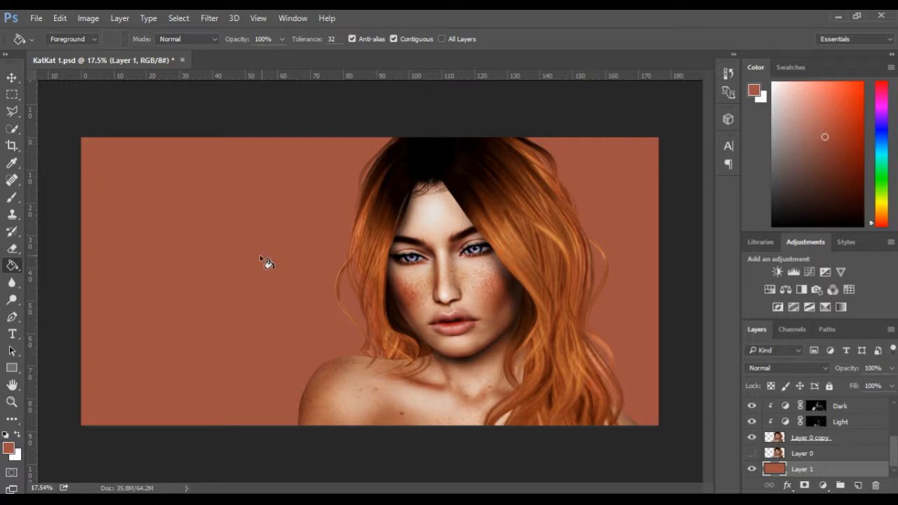
pyautogui.click(10, 202)
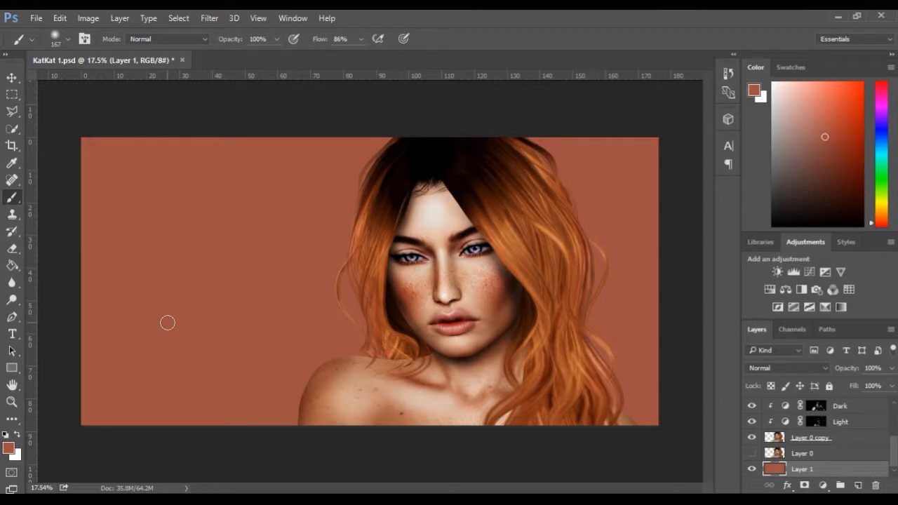
pyautogui.scroll(2, 167, 323)
pyautogui.press('space')
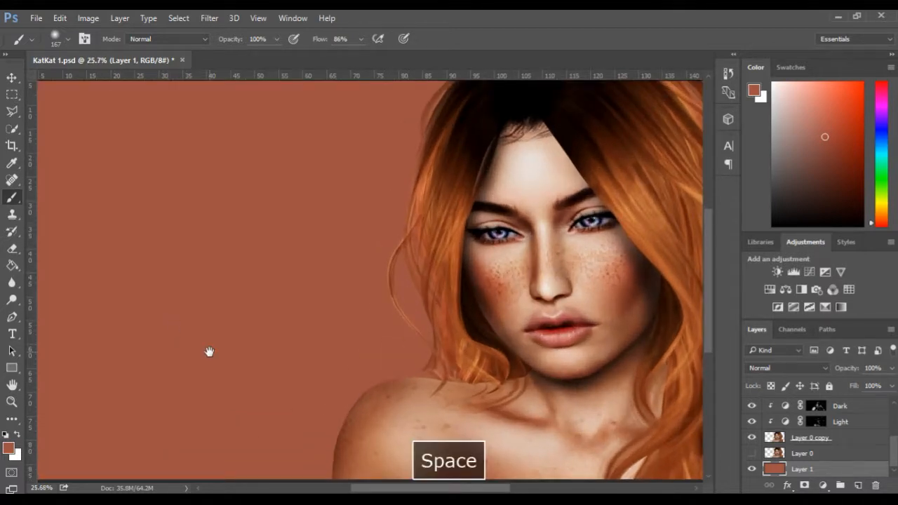
pyautogui.scroll(2, 217, 342)
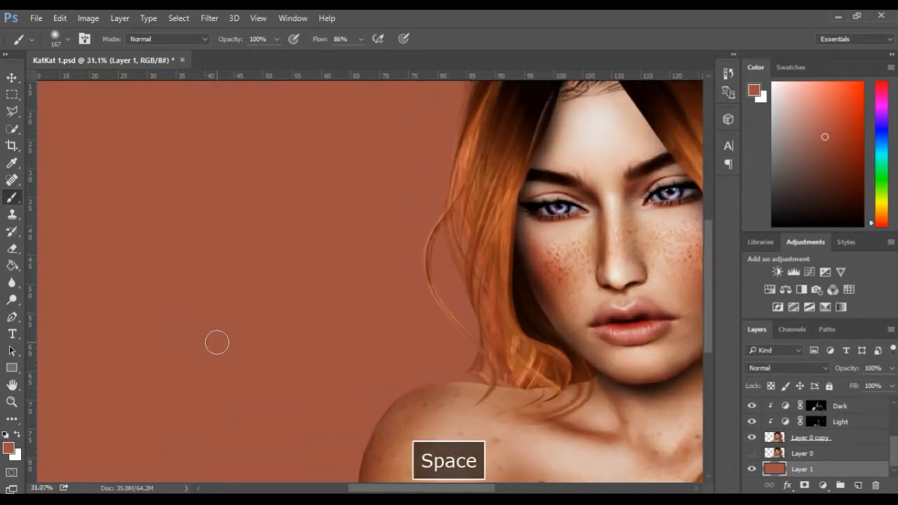
pyautogui.scroll(-2, 217, 342)
pyautogui.scroll(-3, 217, 342)
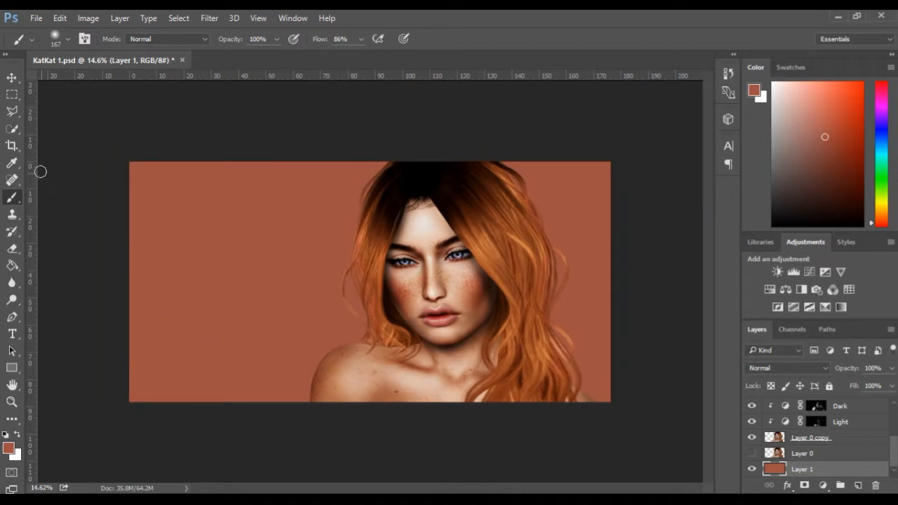
# - Draw the crop frame in from the upper right corner to about 153 × 76 cm, tightening it around the head
pyautogui.click(12, 146)
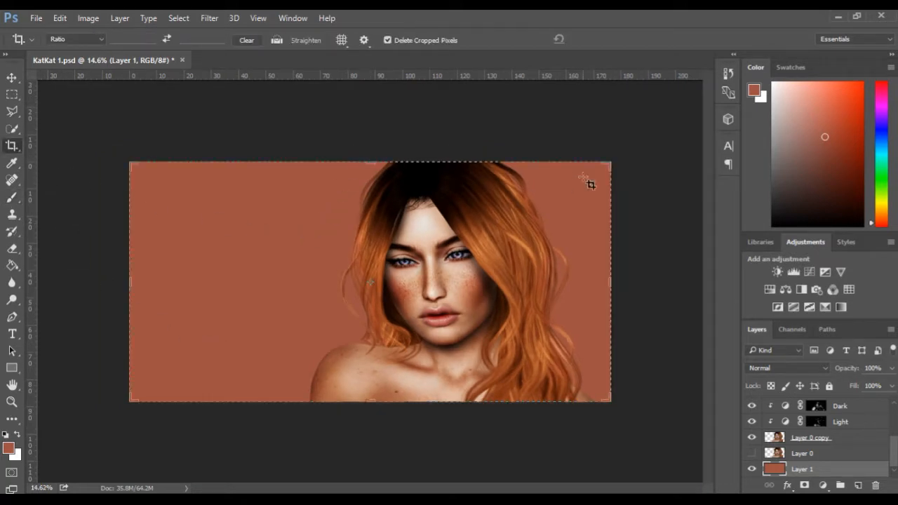
pyautogui.moveTo(608, 162); pyautogui.dragTo(575, 178)
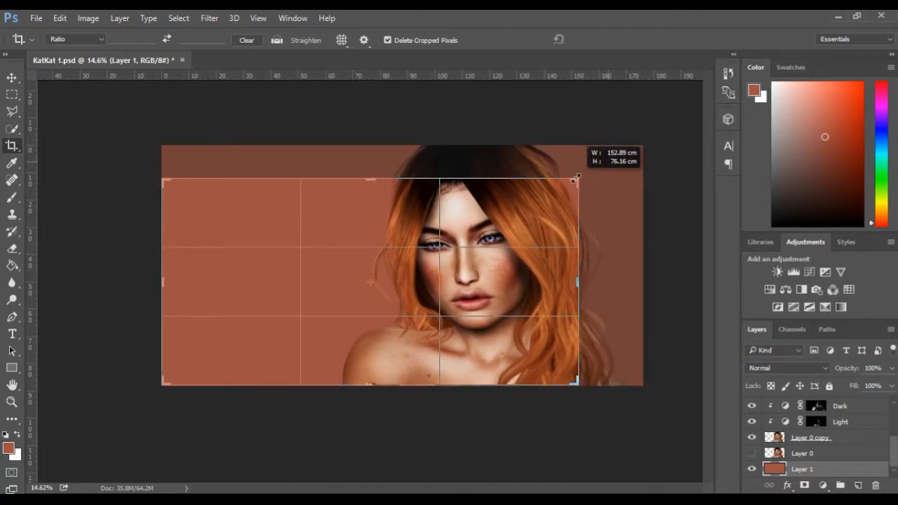
pyautogui.moveTo(575, 178); pyautogui.dragTo(574, 178)
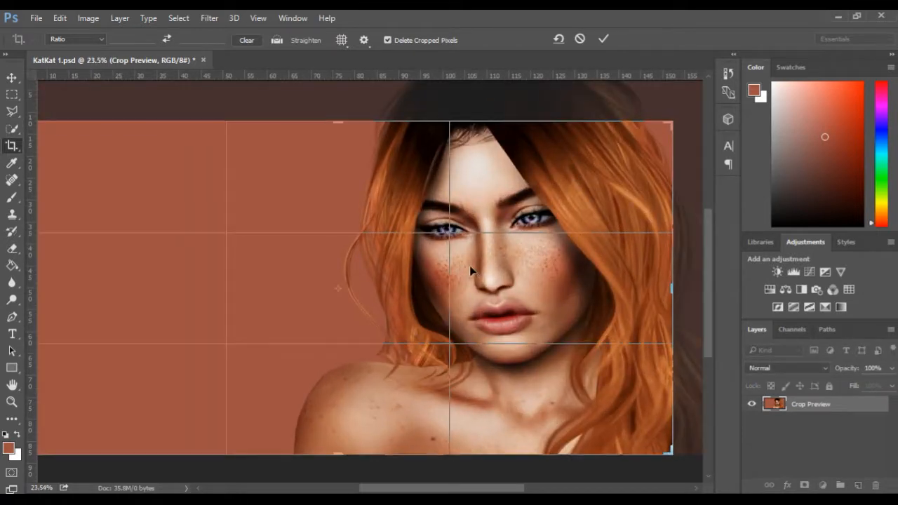
pyautogui.moveTo(471, 271)
pyautogui.mouseDown()
pyautogui.moveTo(481, 276)
pyautogui.moveTo(474, 266)
pyautogui.mouseUp()
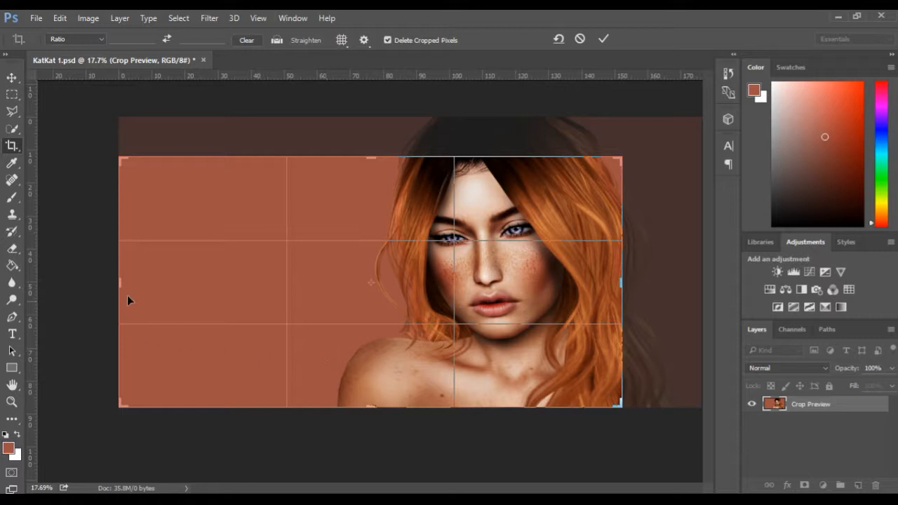
# - Try narrowing the crop frame from its left edge, so less of the empty background remains beside the portrait
pyautogui.moveTo(121, 284); pyautogui.dragTo(145, 286)
pyautogui.moveTo(340, 289); pyautogui.dragTo(359, 291)
pyautogui.scroll(2, 565, 341)
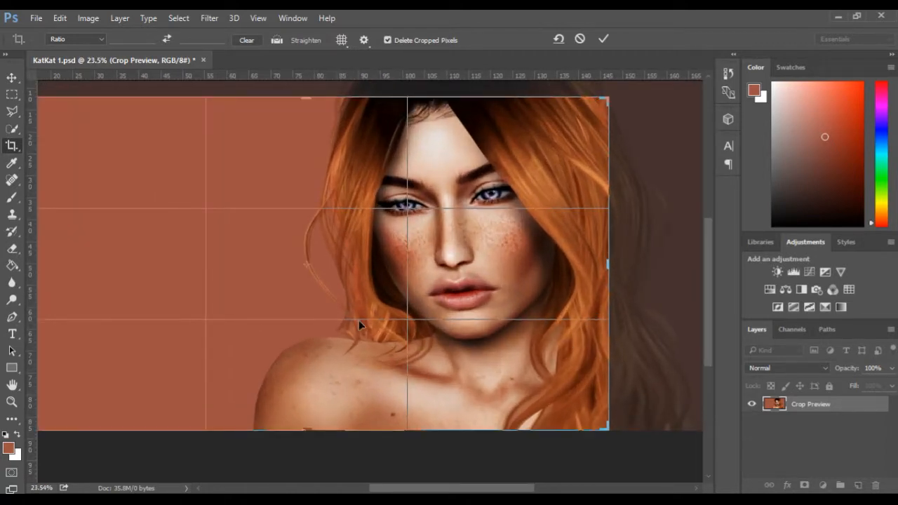
pyautogui.press('space')
pyautogui.moveTo(333, 284)
pyautogui.mouseDown()
pyautogui.moveTo(329, 266)
pyautogui.moveTo(322, 278)
pyautogui.mouseUp()
pyautogui.scroll(3, 330, 267)
pyautogui.scroll(-3, 323, 277)
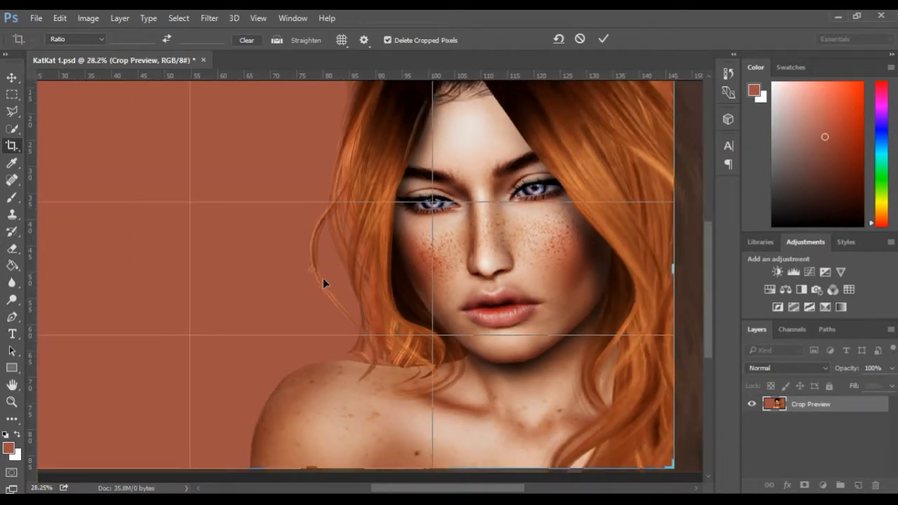
pyautogui.scroll(-1, 323, 278)
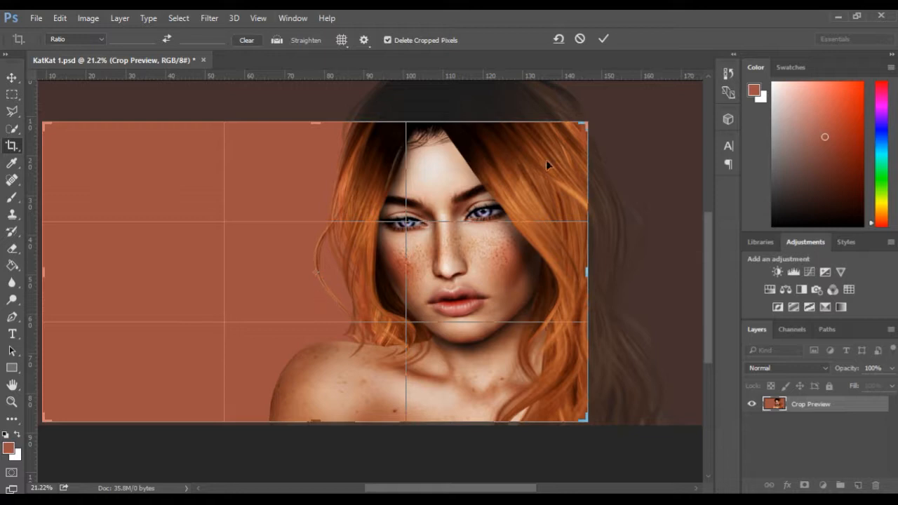
pyautogui.scroll(-1, 400, 219)
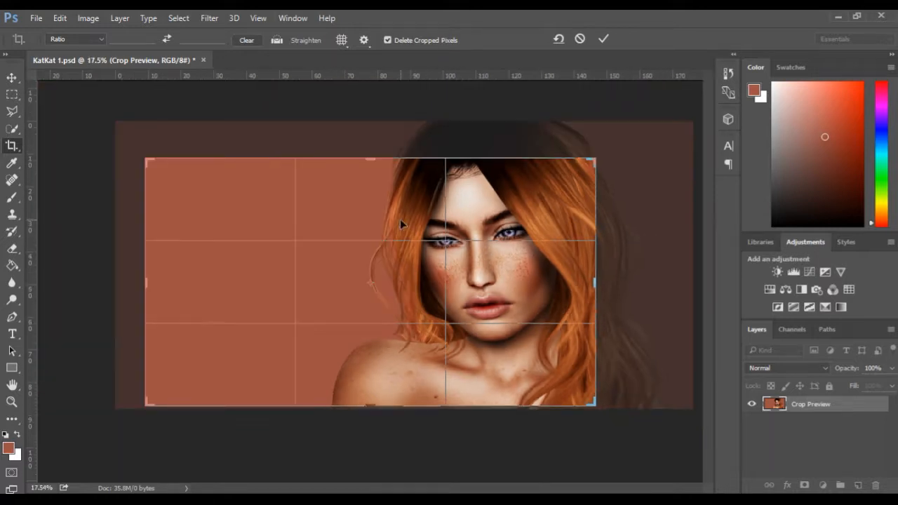
# - Try enlarging the crop frame outward from its right-hand corners and shifting the portrait within it, and discard the crop
pyautogui.moveTo(594, 154); pyautogui.dragTo(613, 160)
pyautogui.moveTo(535, 194); pyautogui.dragTo(558, 193)
pyautogui.moveTo(608, 162); pyautogui.dragTo(601, 169)
pyautogui.moveTo(538, 191); pyautogui.dragTo(517, 207)
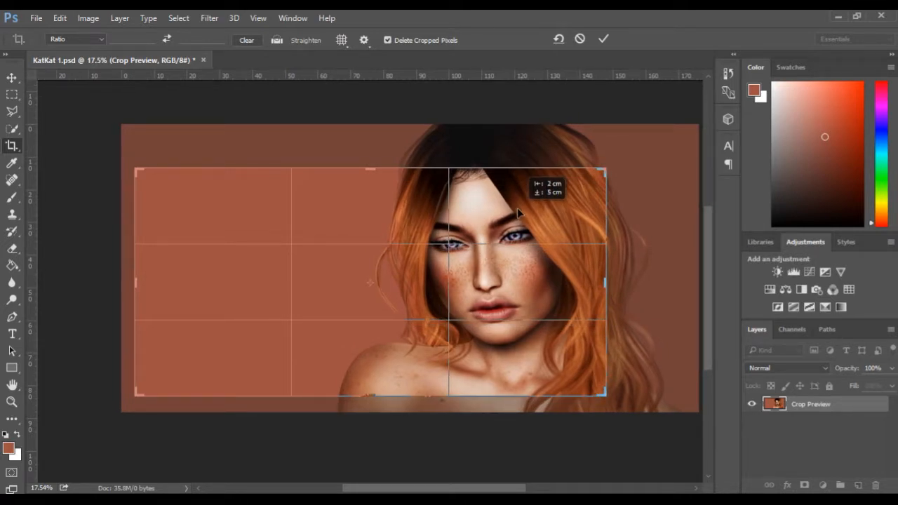
pyautogui.moveTo(517, 208); pyautogui.dragTo(517, 208)
pyautogui.scroll(3, 342, 281)
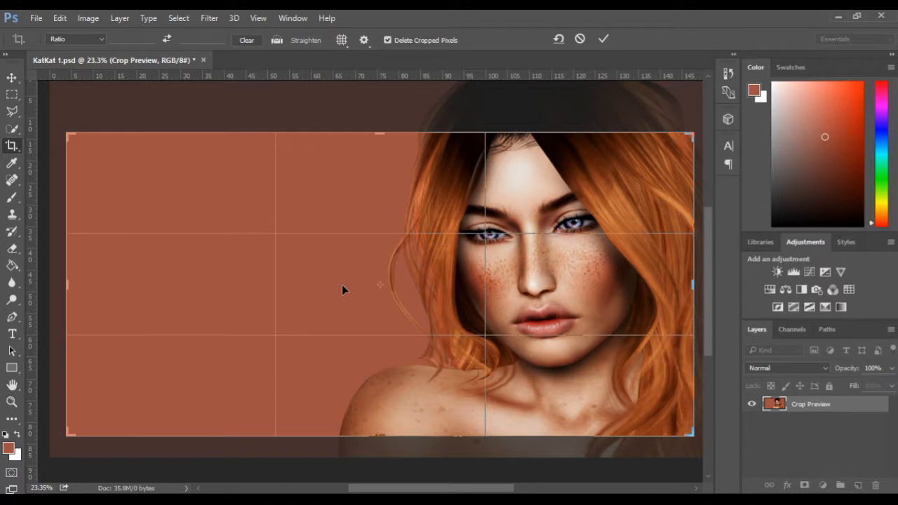
pyautogui.scroll(-2, 342, 287)
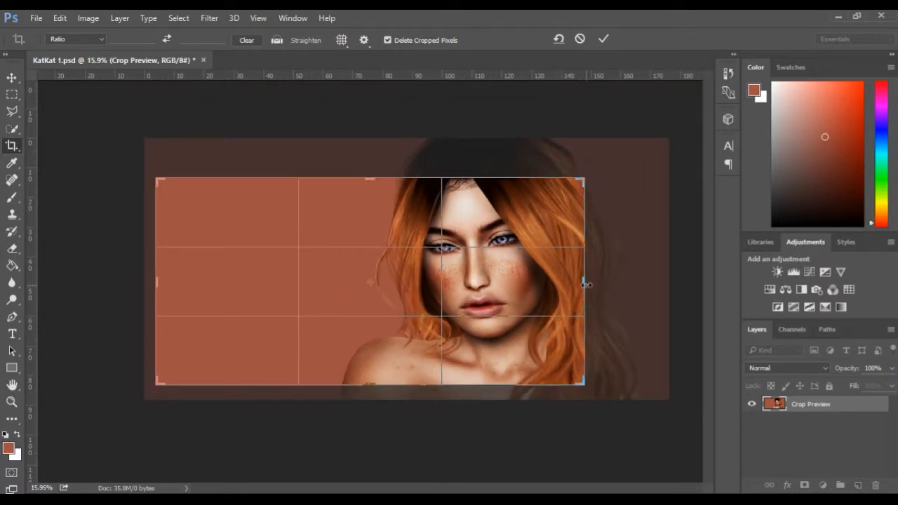
pyautogui.moveTo(582, 379); pyautogui.dragTo(605, 388)
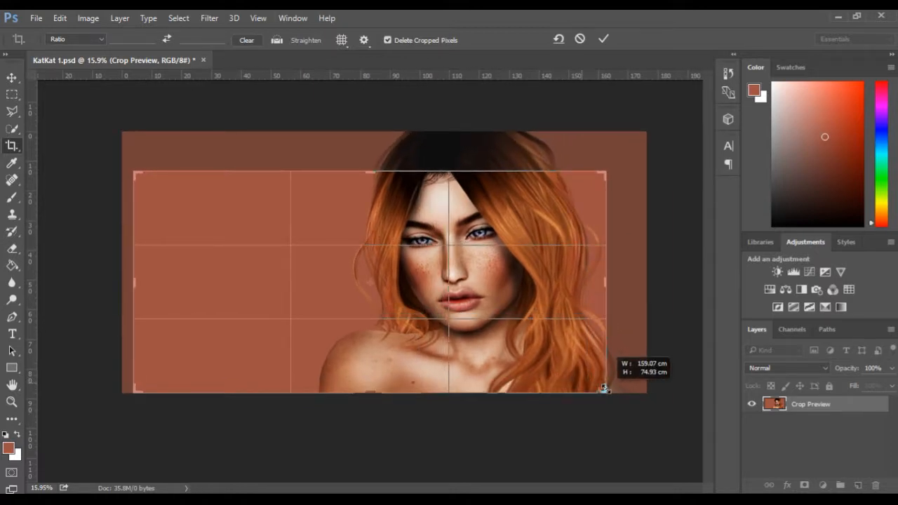
pyautogui.press('Escape')
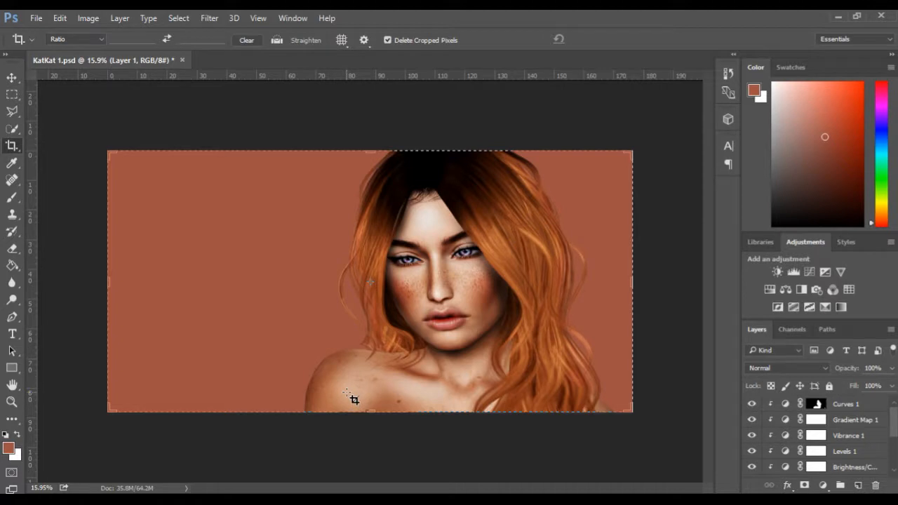
# - Try cropping a strip off the top and a narrow strip off the left side of the image, and undo that crop
pyautogui.scroll(2, 243, 347)
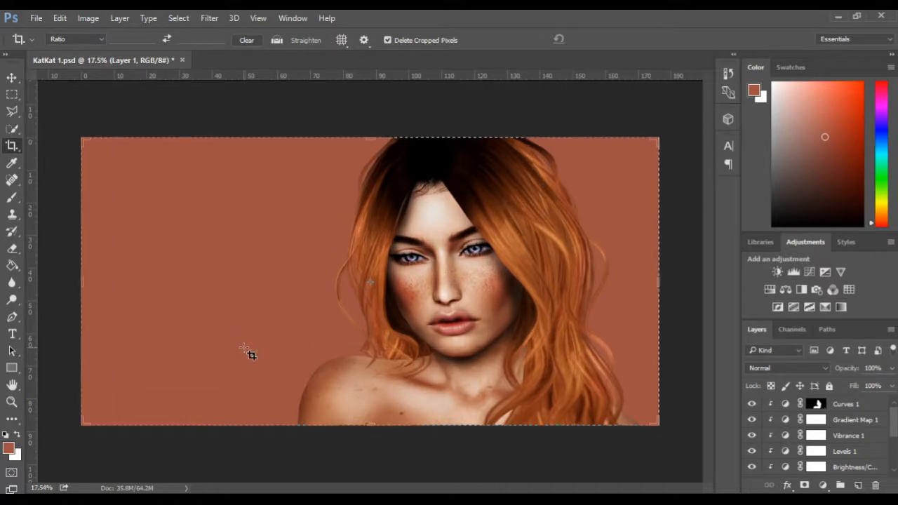
pyautogui.scroll(-1, 243, 347)
pyautogui.click(223, 308)
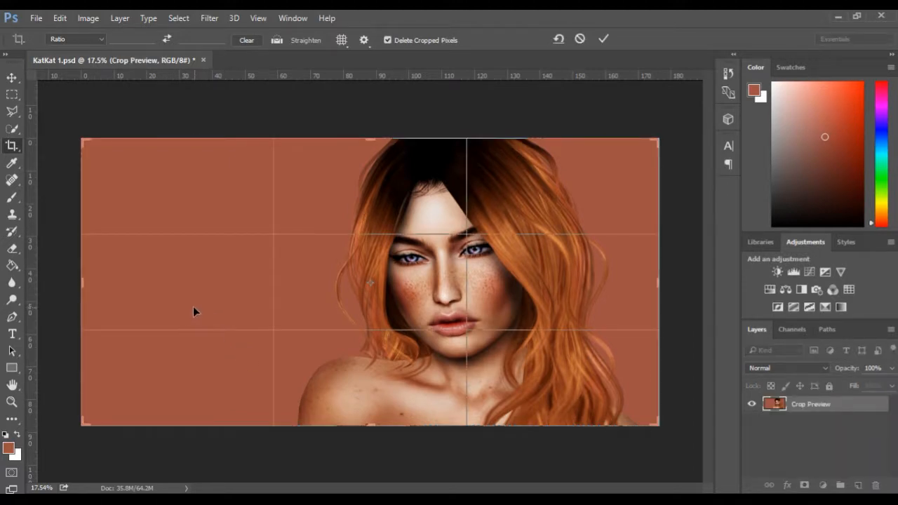
pyautogui.moveTo(178, 309)
pyautogui.mouseDown()
pyautogui.moveTo(174, 298)
pyautogui.moveTo(179, 304)
pyautogui.mouseUp()
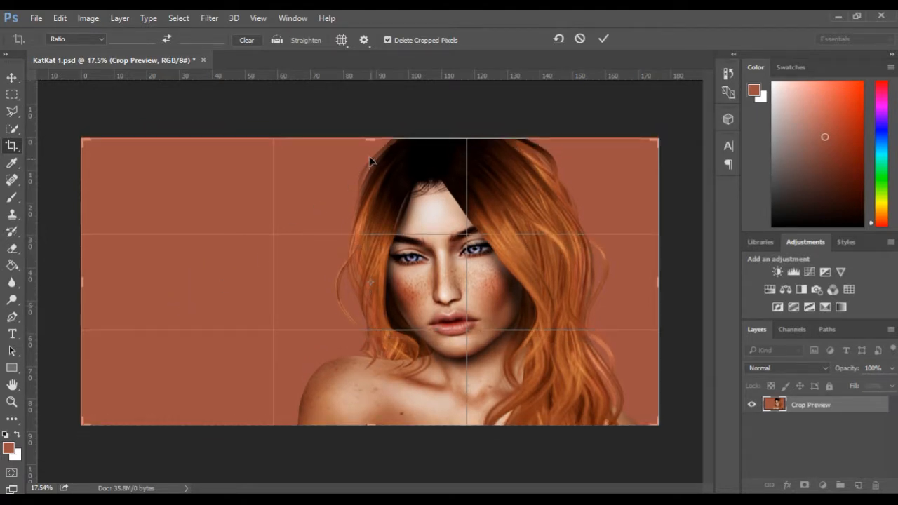
pyautogui.moveTo(369, 139); pyautogui.dragTo(370, 150)
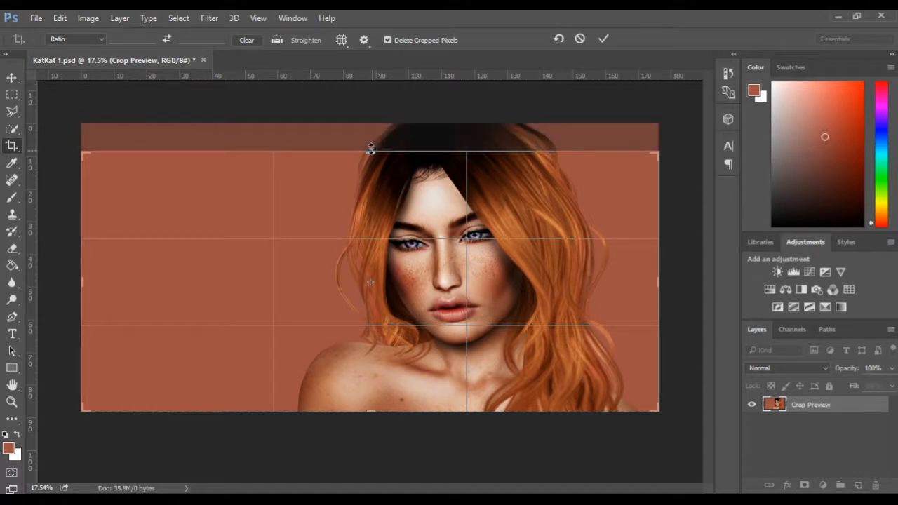
pyautogui.moveTo(371, 149); pyautogui.dragTo(371, 149)
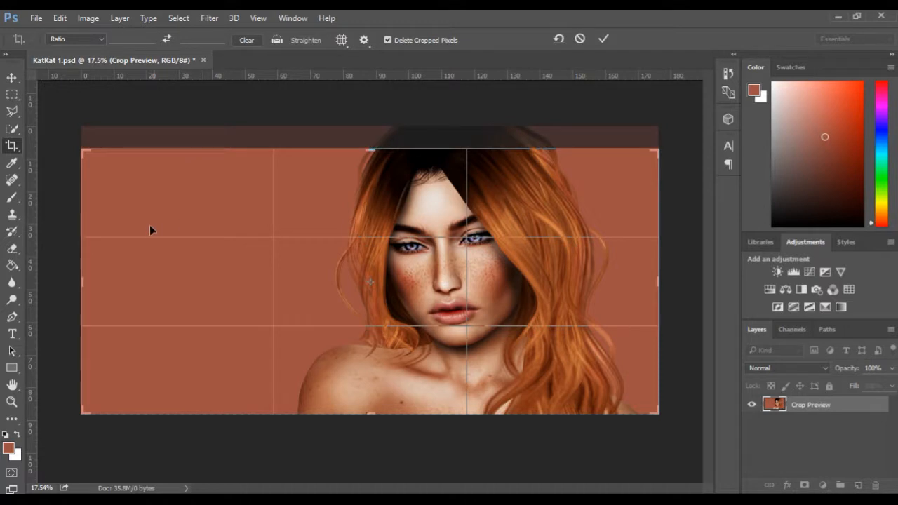
pyautogui.moveTo(82, 281); pyautogui.dragTo(91, 280)
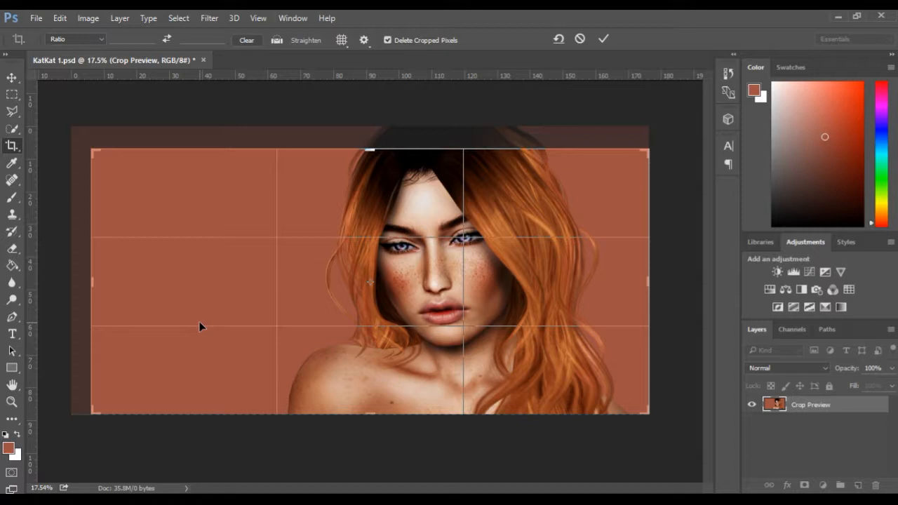
pyautogui.press('Return')
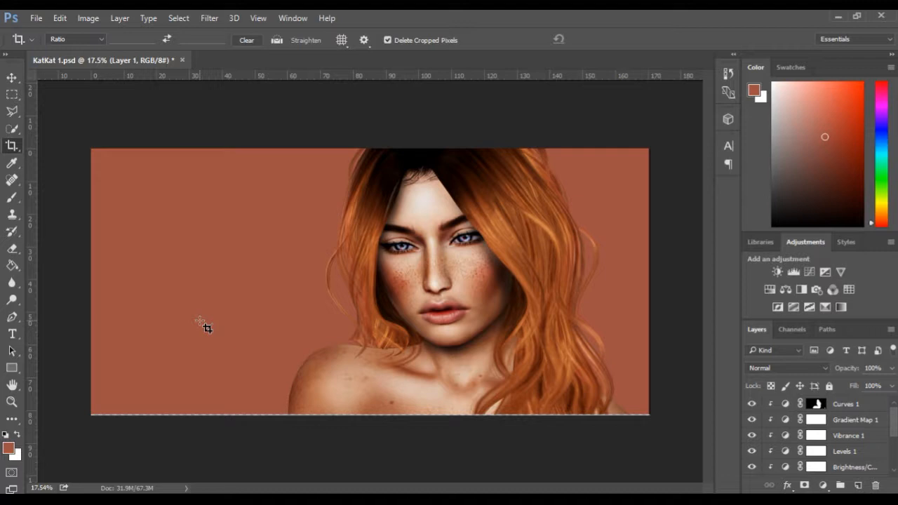
pyautogui.press('ctrl')
pyautogui.hotkey('ctrl', 'z')
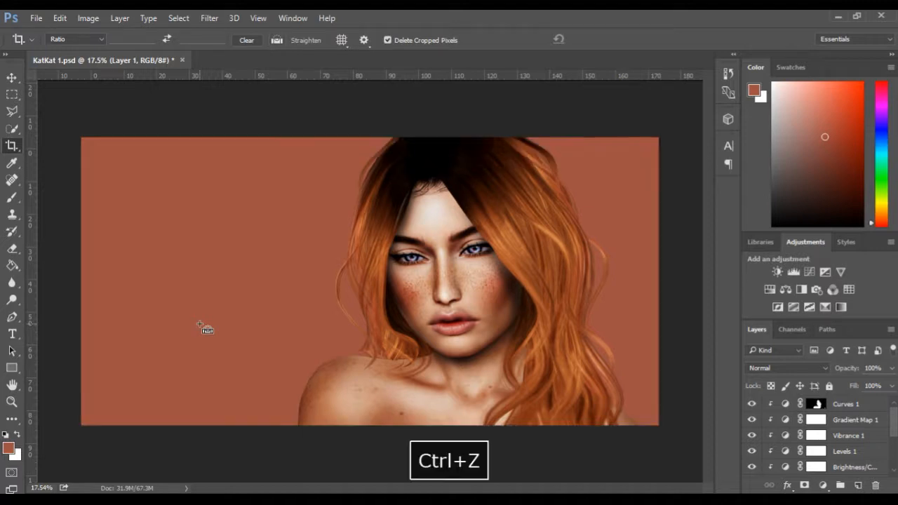
# - Paint a large soft highlight on the empty left half of Layer 1 in a lighter dusty pink with a size 4140 brush
pyautogui.scroll(-1, 203, 317)
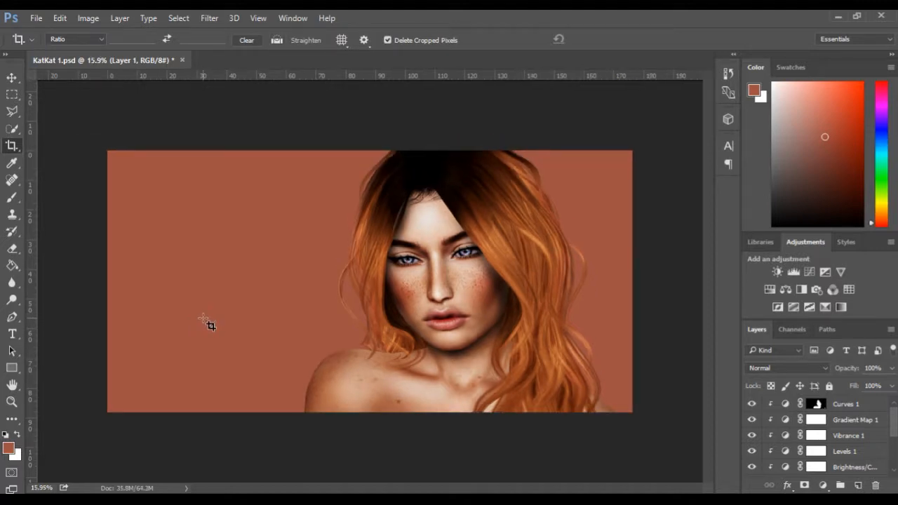
pyautogui.scroll(-1, 202, 324)
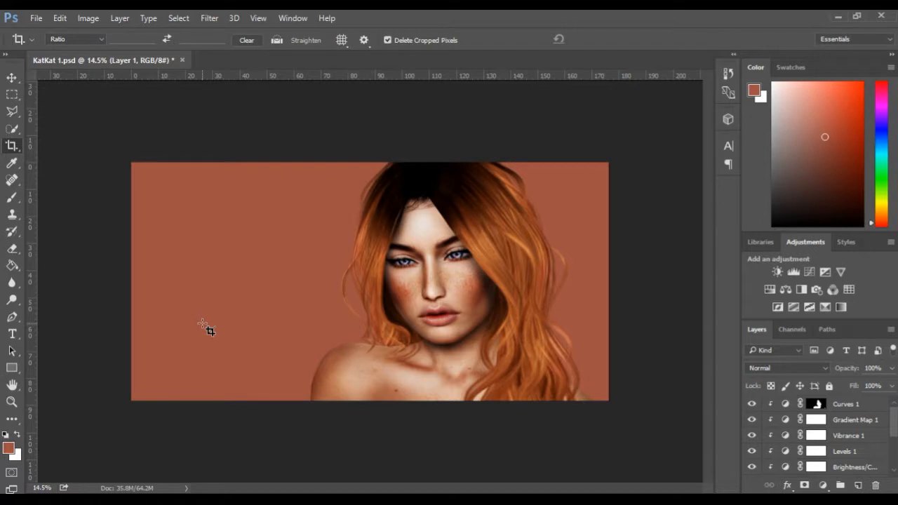
pyautogui.scroll(-5, 805, 440)
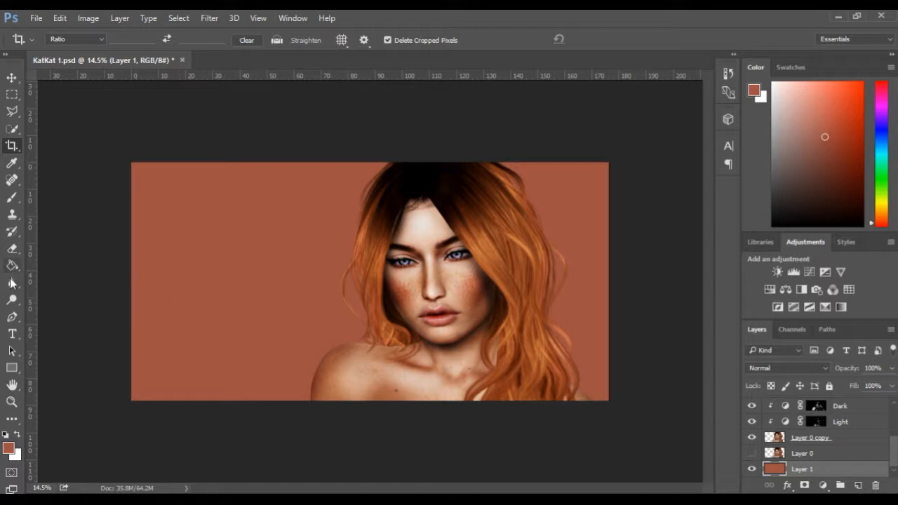
pyautogui.click(11, 197)
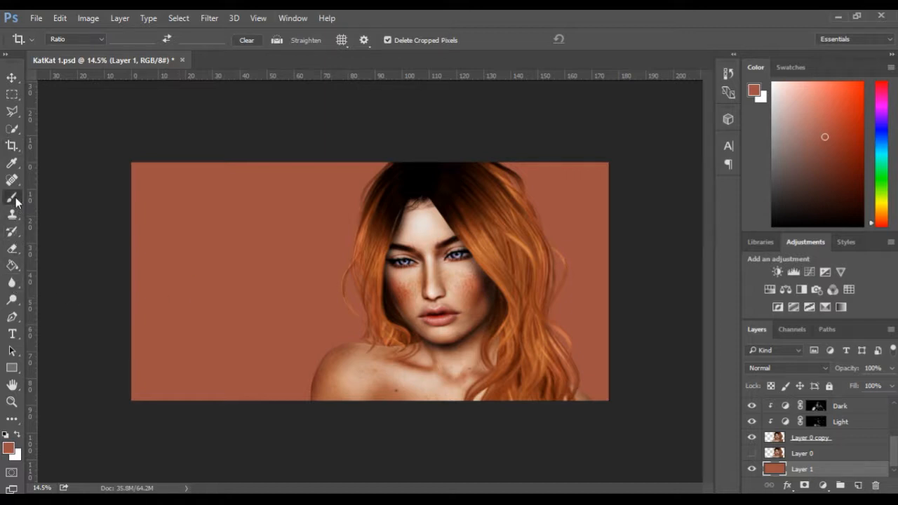
pyautogui.moveTo(165, 264)
pyautogui.mouseDown()
pyautogui.moveTo(283, 264)
pyautogui.moveTo(400, 223)
pyautogui.moveTo(358, 231)
pyautogui.mouseUp()
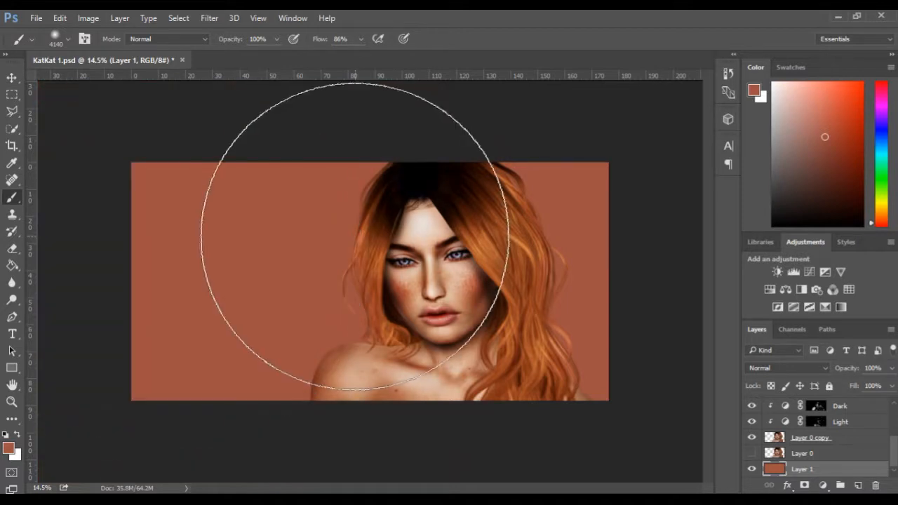
pyautogui.click(804, 125)
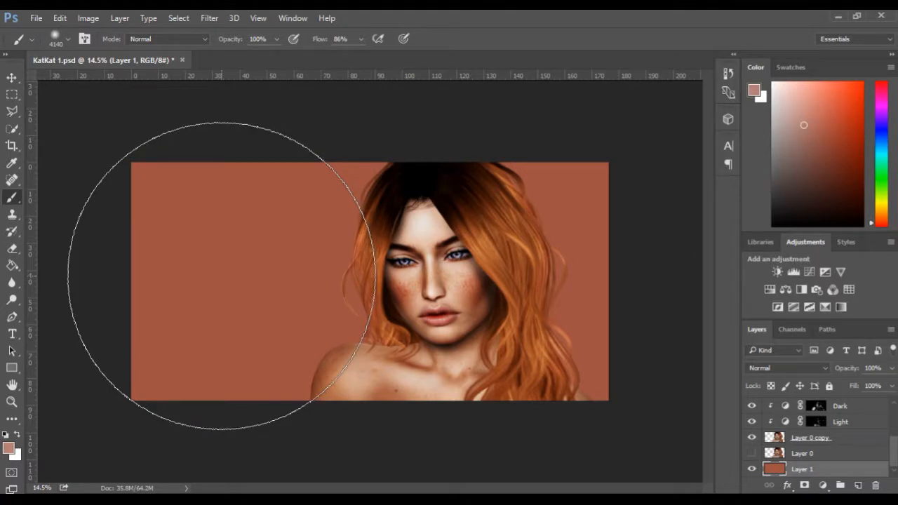
pyautogui.click(221, 275)
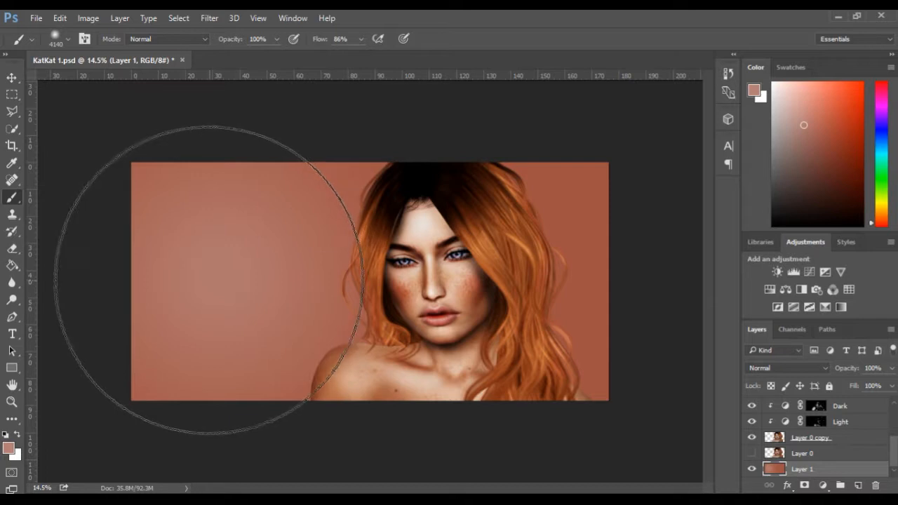
# - Extend the pink highlight toward the background's upper left corner with the soft brush reduced to sizes 2443 and 1339
pyautogui.keyDown('alt'); pyautogui.rightClick(183, 237); pyautogui.keyUp('alt')
pyautogui.moveTo(181, 237); pyautogui.dragTo(95, 241)
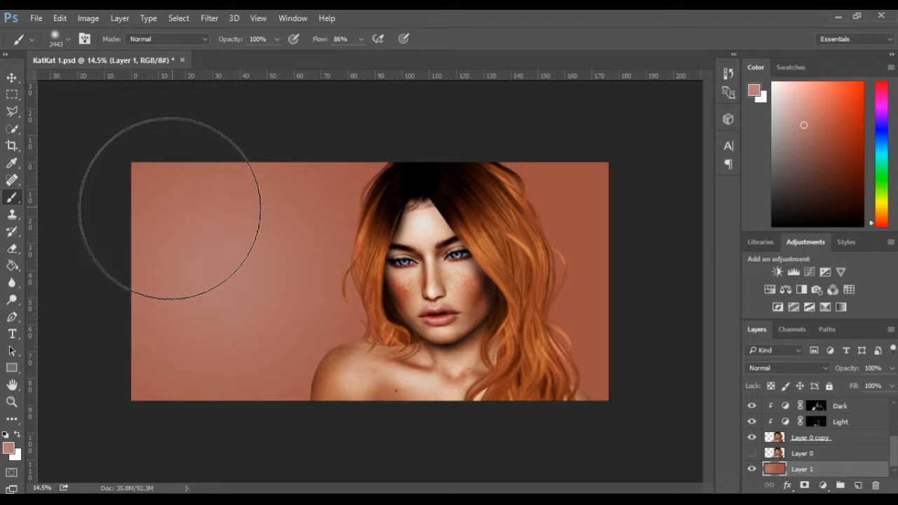
pyautogui.click(168, 200)
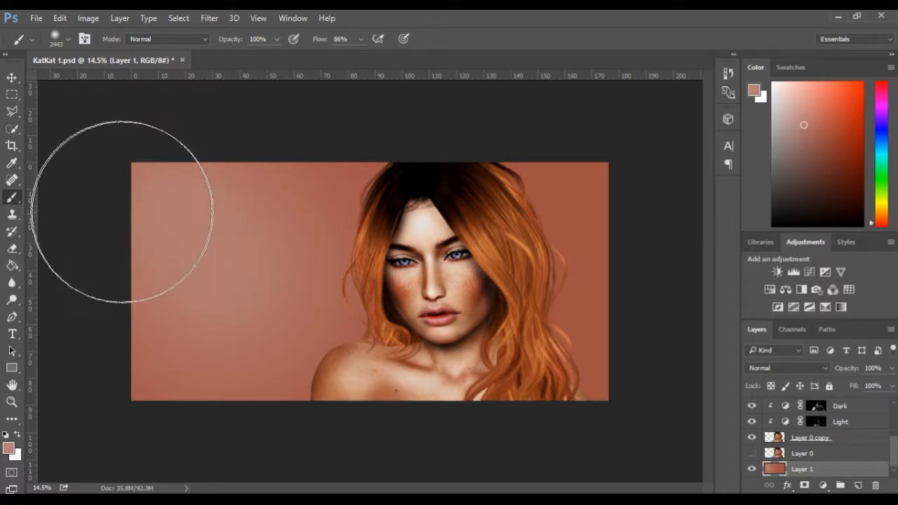
pyautogui.moveTo(138, 175)
pyautogui.mouseDown()
pyautogui.moveTo(86, 183)
pyautogui.moveTo(97, 173)
pyautogui.mouseUp()
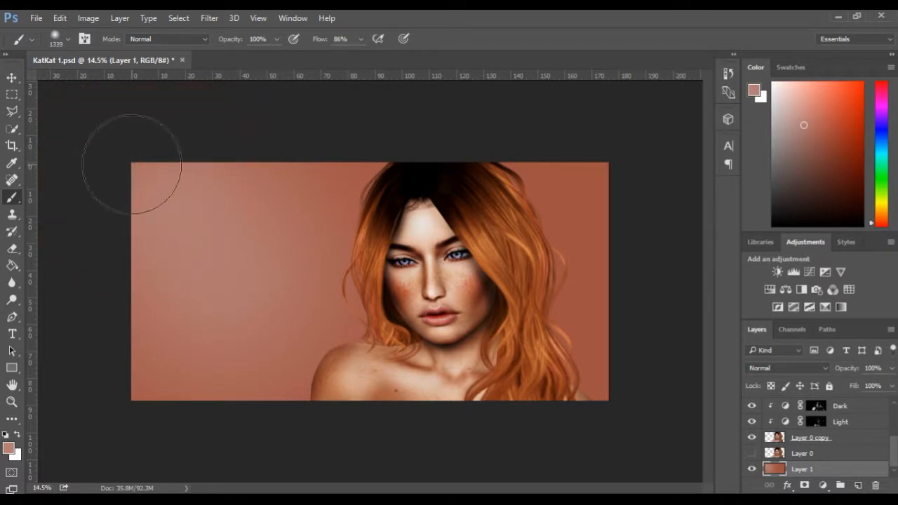
pyautogui.scroll(-1, 84, 292)
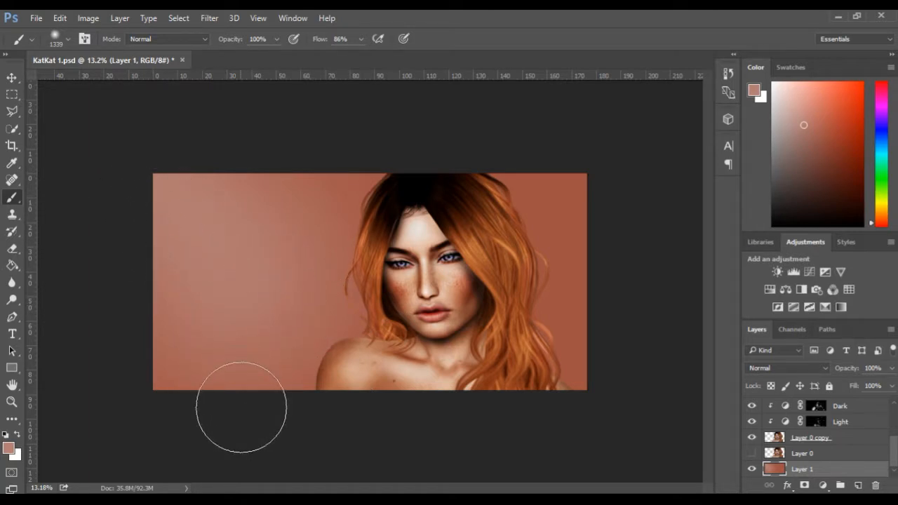
pyautogui.scroll(1, 304, 359)
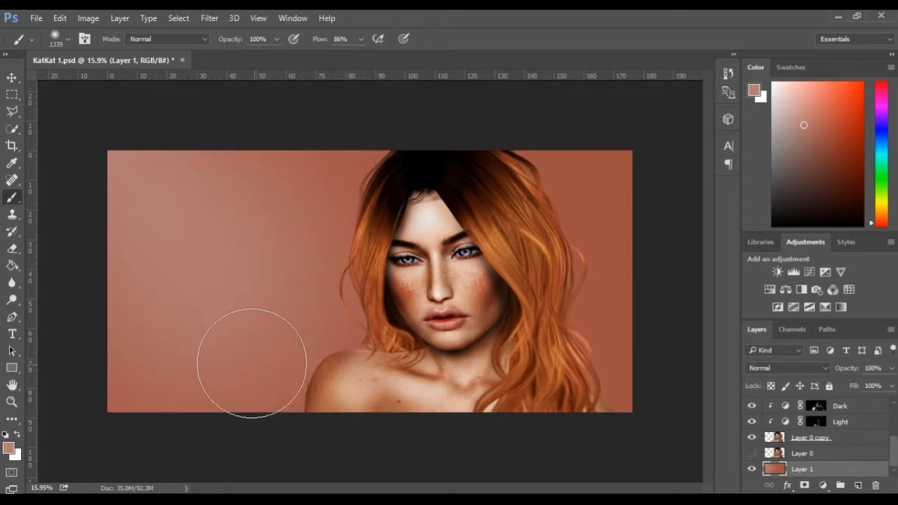
# - Strengthen the highlight across the left background with a size 4024 brush and brighten its upper left corner at sizes 2518 and 1603
pyautogui.moveTo(162, 194); pyautogui.dragTo(214, 204)
pyautogui.moveTo(192, 243); pyautogui.dragTo(281, 246)
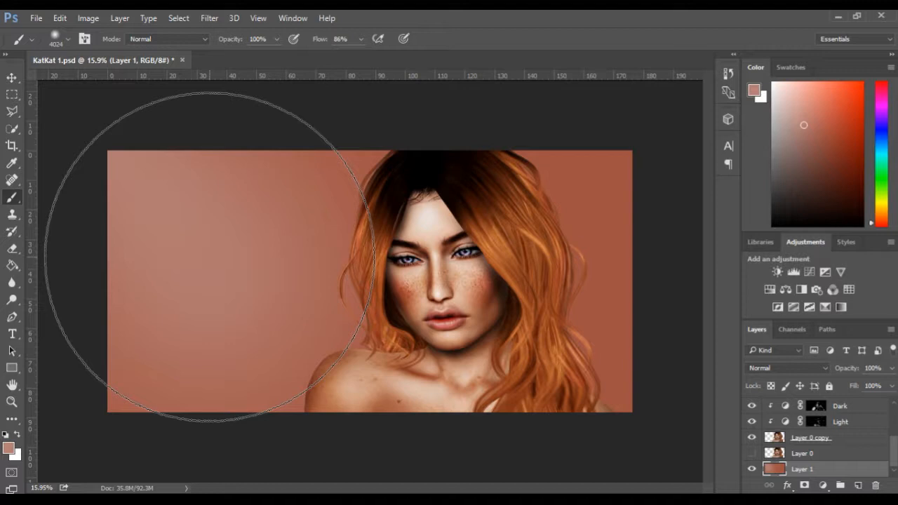
pyautogui.click(209, 257)
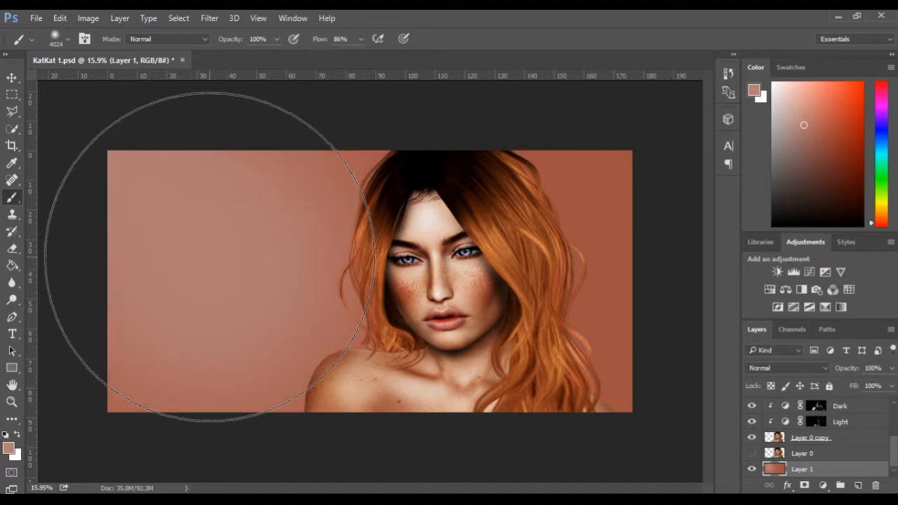
pyautogui.moveTo(192, 236); pyautogui.dragTo(113, 238)
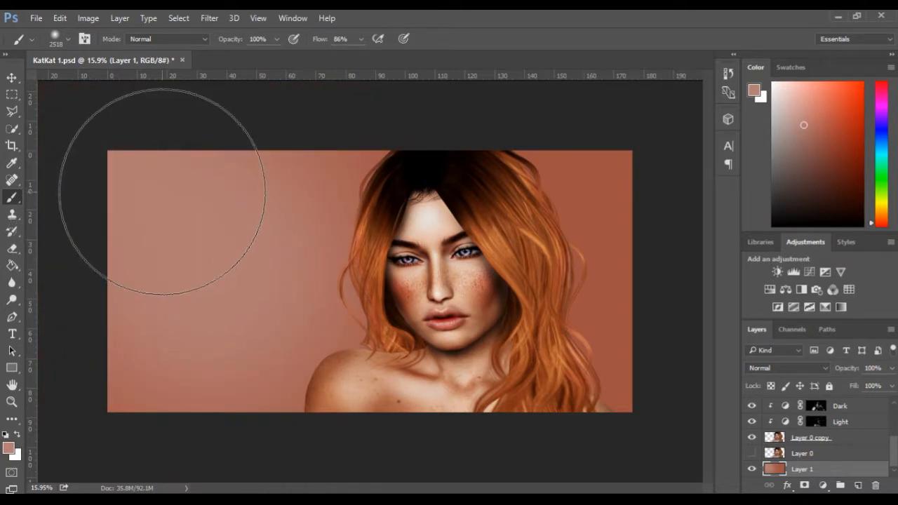
pyautogui.moveTo(154, 172); pyautogui.dragTo(106, 183)
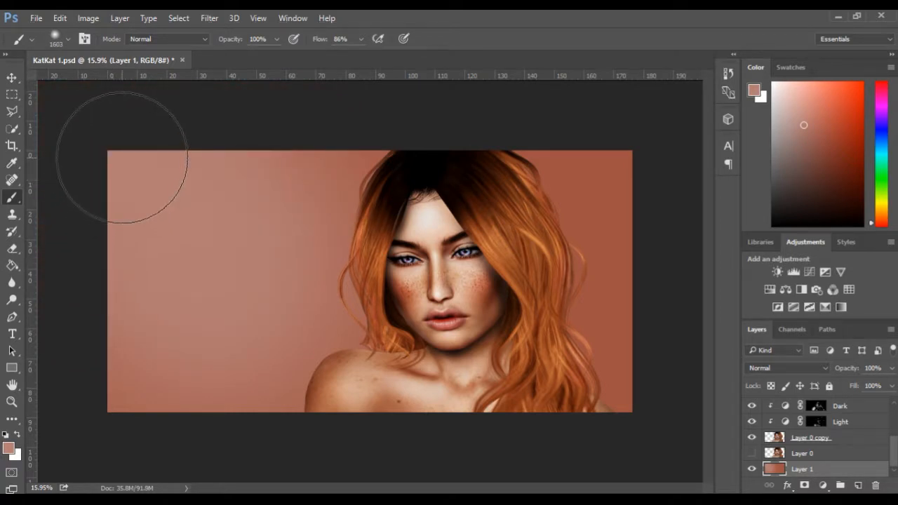
pyautogui.scroll(-2, 129, 217)
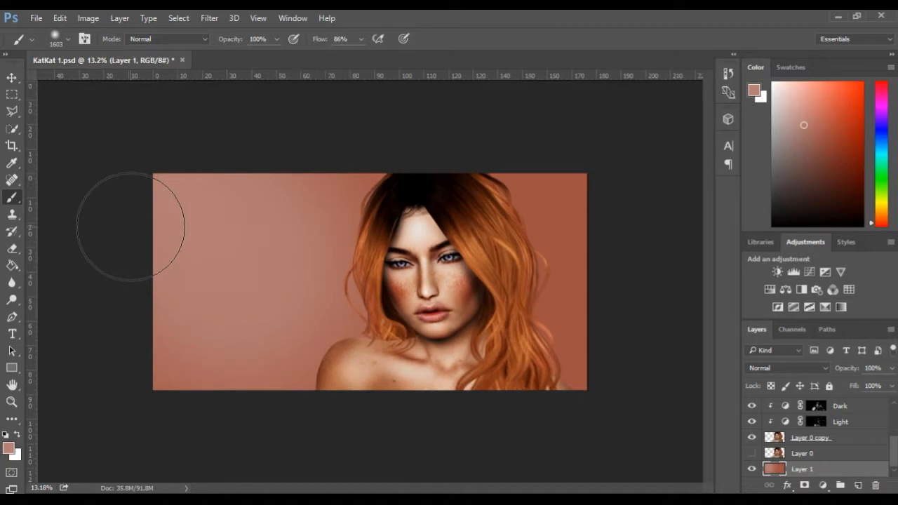
pyautogui.scroll(-1, 123, 379)
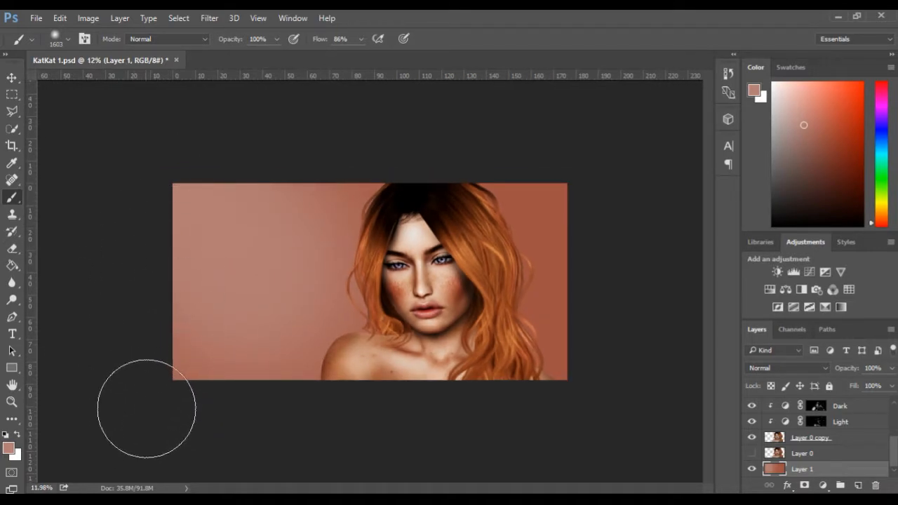
# - Sample the darker reddish brown beside the hair, paint it over the right background with a size 4676 soft brush, and undo the last stroke
pyautogui.scroll(3, 149, 397)
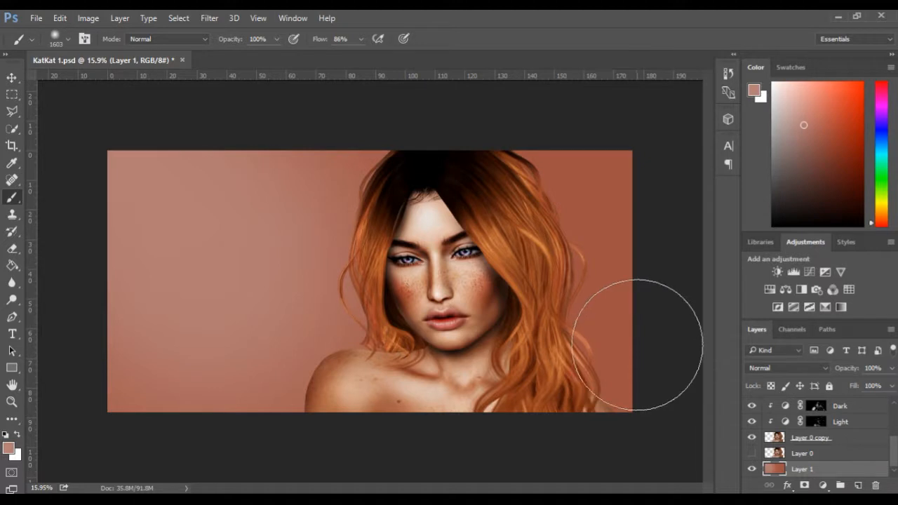
pyautogui.keyDown('alt'); pyautogui.click(613, 245); pyautogui.keyUp('alt')
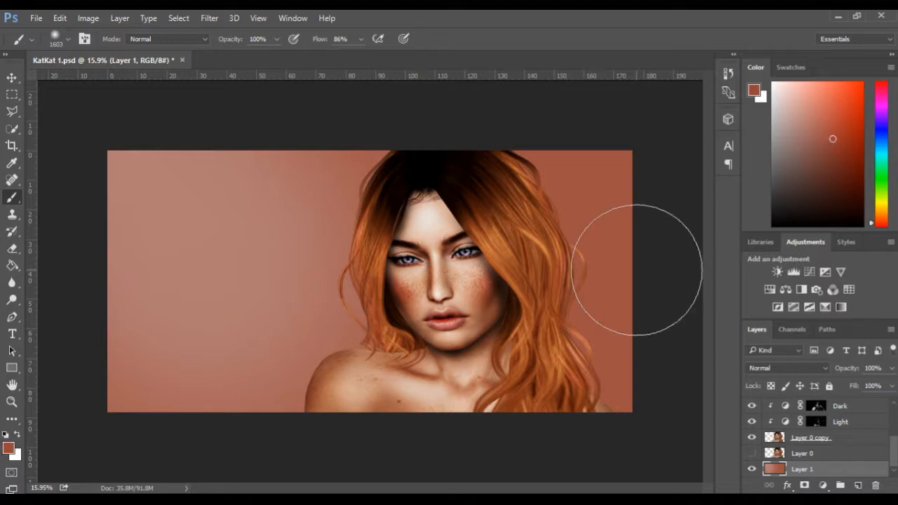
pyautogui.moveTo(634, 261)
pyautogui.mouseDown()
pyautogui.moveTo(687, 272)
pyautogui.moveTo(789, 273)
pyautogui.mouseUp()
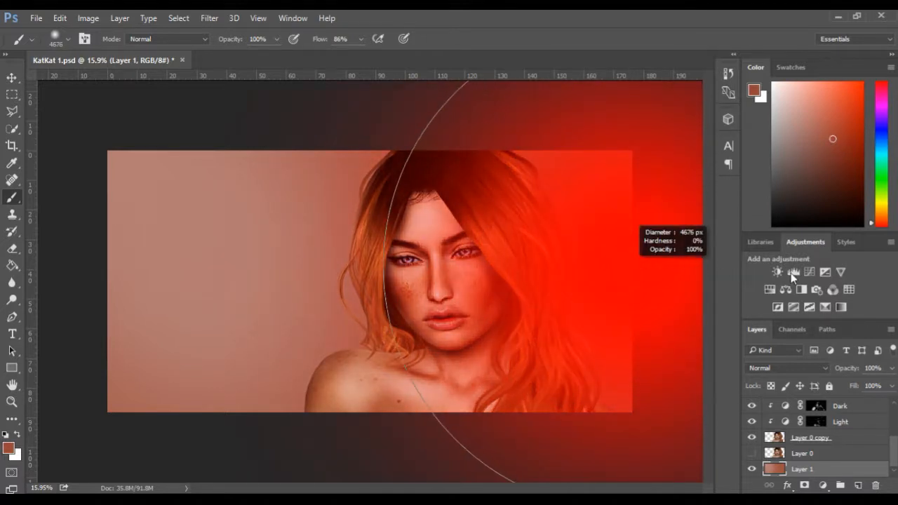
pyautogui.press('space')
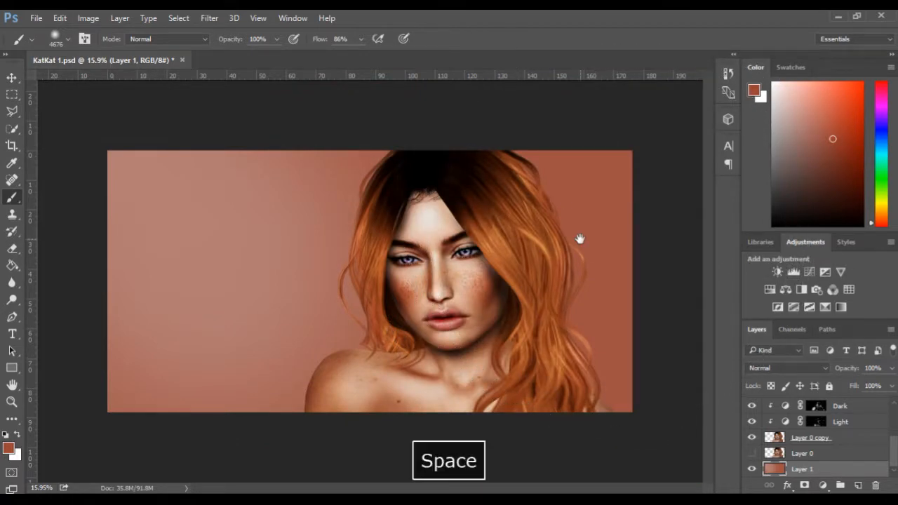
pyautogui.scroll(-4, 563, 282)
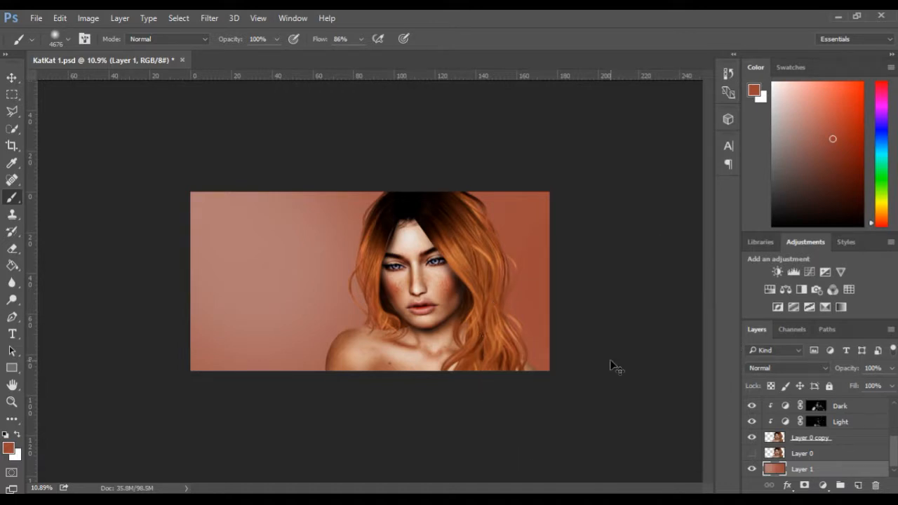
pyautogui.hotkey('ctrl', 'z')
# - Darken the background's right edge and lower right corner on Layer 1 with the reddish brown at brush sizes 2950 and 1517
pyautogui.moveTo(531, 289); pyautogui.dragTo(463, 300)
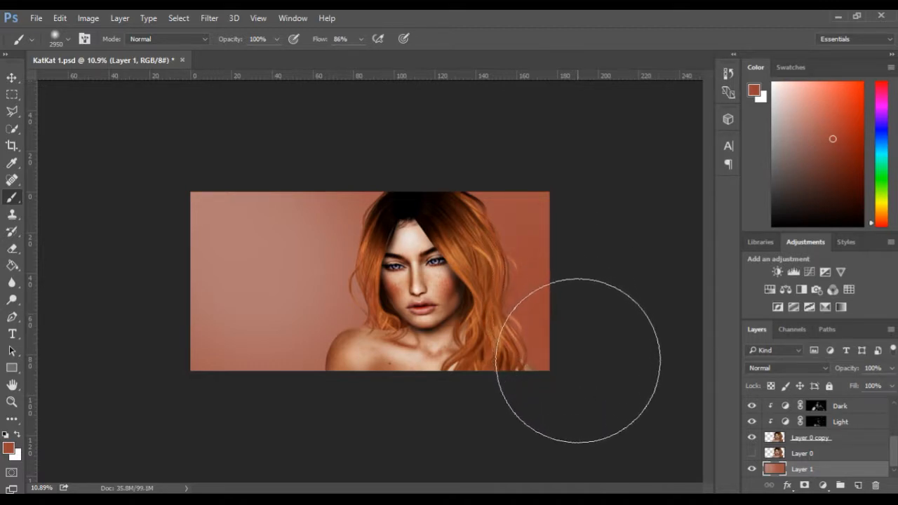
pyautogui.press('alt')
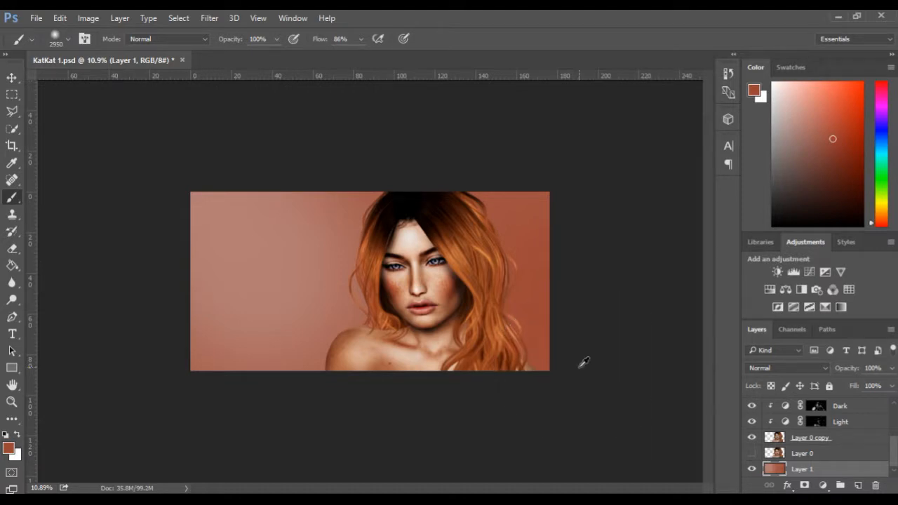
pyautogui.moveTo(555, 355); pyautogui.dragTo(488, 359)
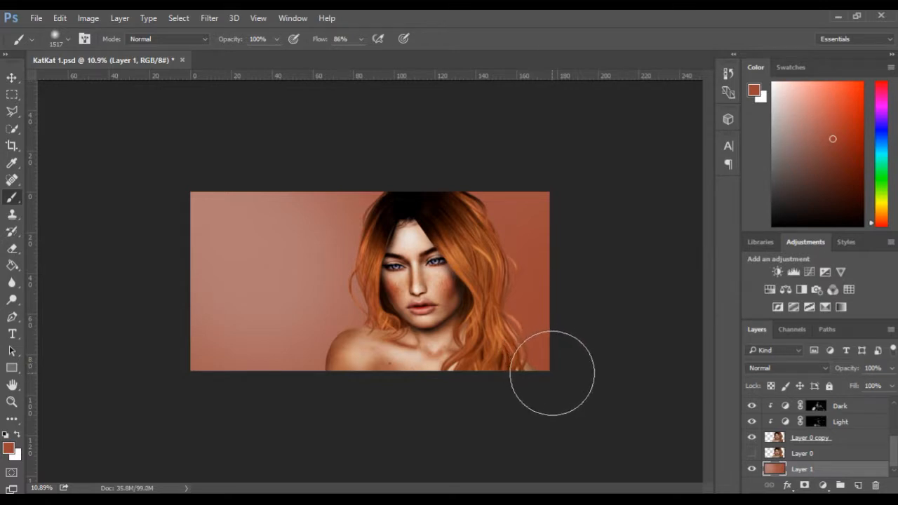
pyautogui.scroll(5, 371, 304)
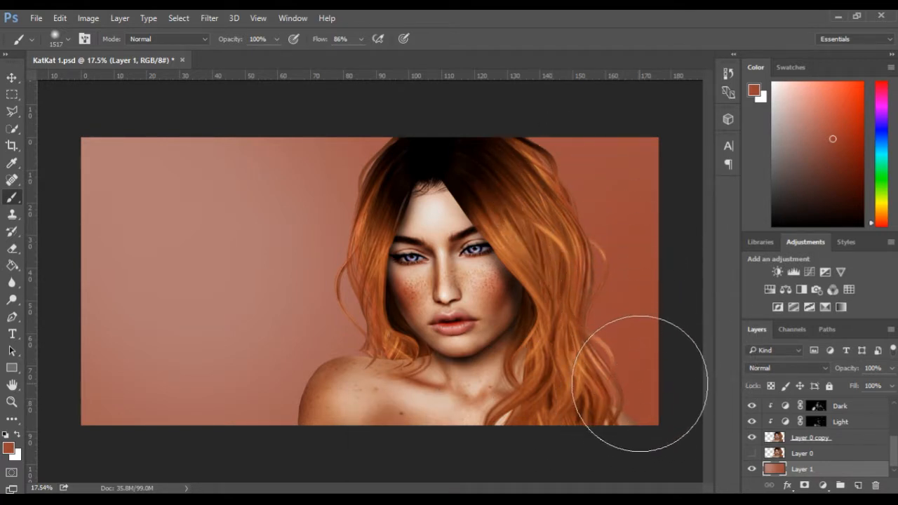
# - Try duplicating Layer 0 copy, moving the duplicate above Curves 1, and deleting it, and set the colours to white over black
pyautogui.click(840, 441)
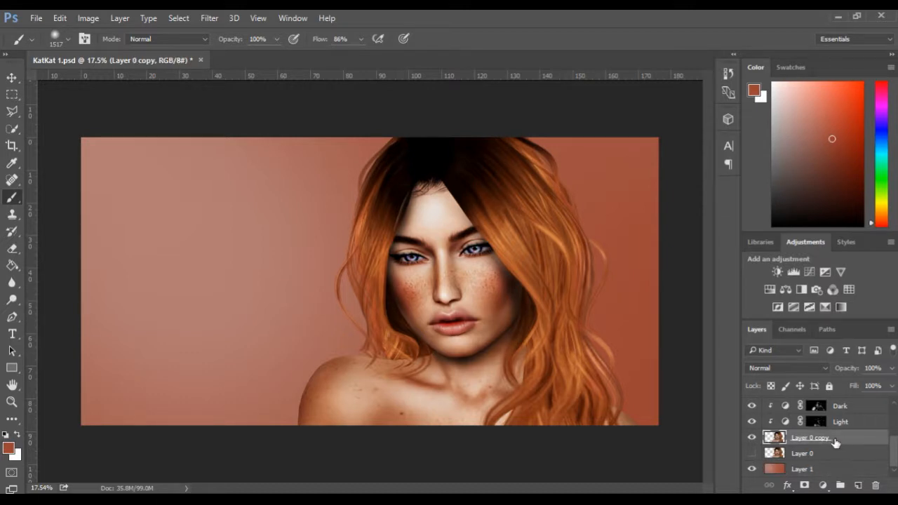
pyautogui.moveTo(835, 442)
pyautogui.mouseDown()
pyautogui.moveTo(858, 485)
pyautogui.moveTo(847, 438)
pyautogui.mouseUp()
pyautogui.moveTo(842, 442); pyautogui.dragTo(860, 486)
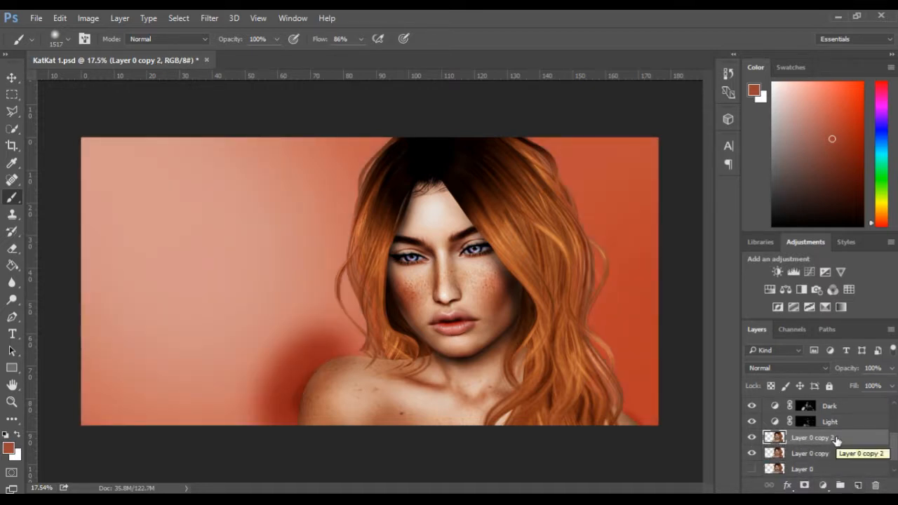
pyautogui.moveTo(836, 439); pyautogui.dragTo(836, 405)
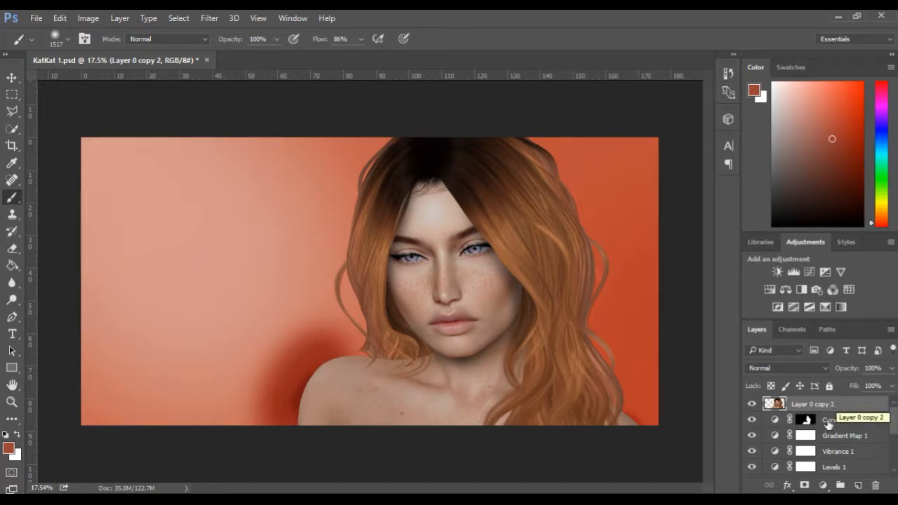
pyautogui.scroll(-5, 835, 415)
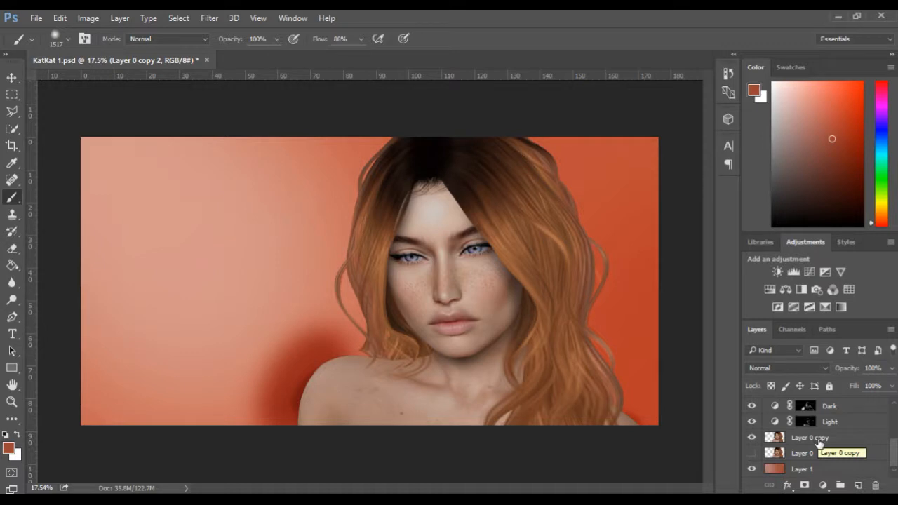
pyautogui.scroll(5, 818, 442)
pyautogui.moveTo(830, 405); pyautogui.dragTo(878, 487)
pyautogui.press('d')
pyautogui.press('x')
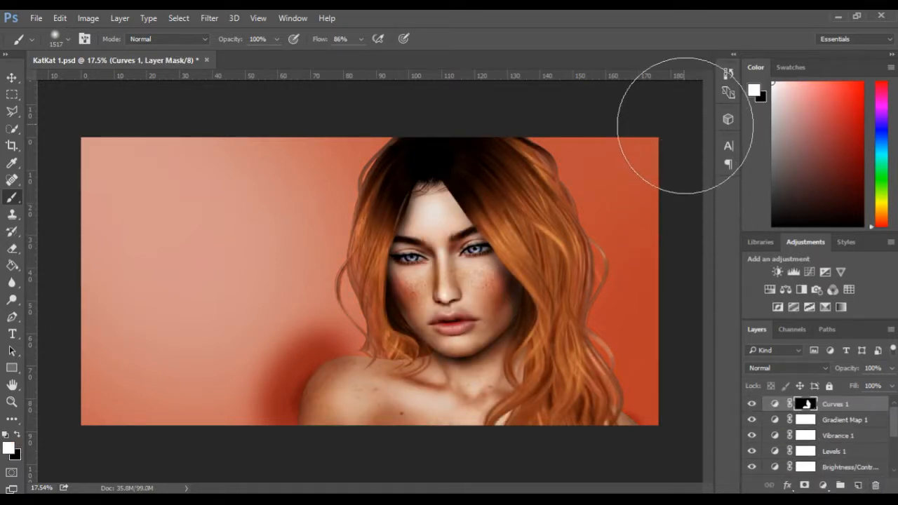
# - Revert the document history to the last brush stroke, before the layer was duplicated
pyautogui.click(728, 73)
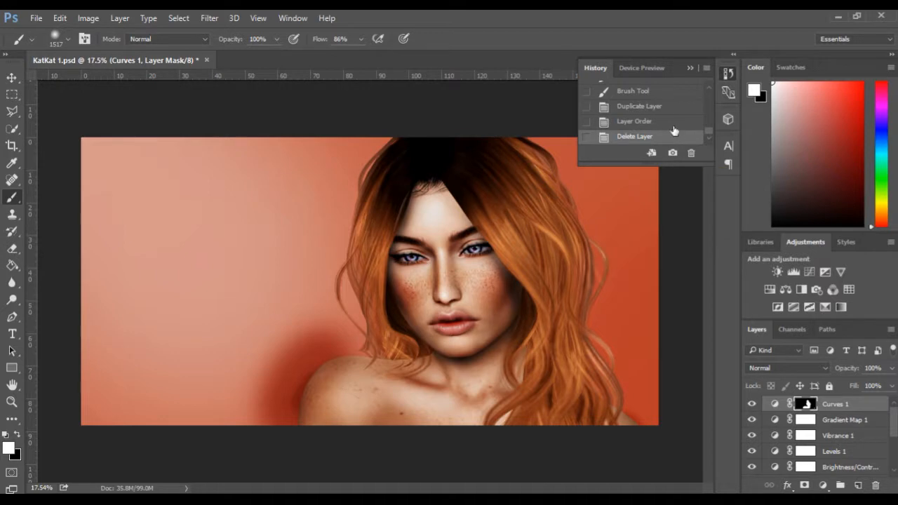
pyautogui.click(661, 108)
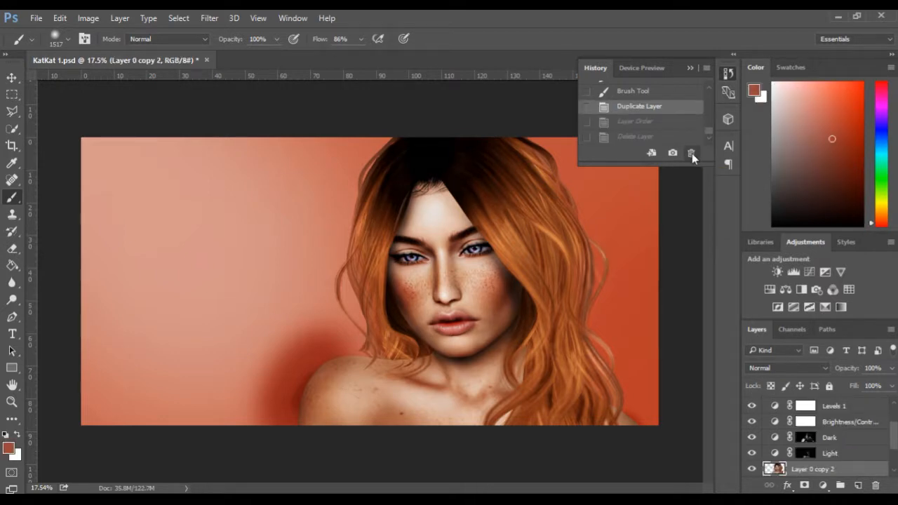
pyautogui.click(691, 153)
pyautogui.click(385, 204)
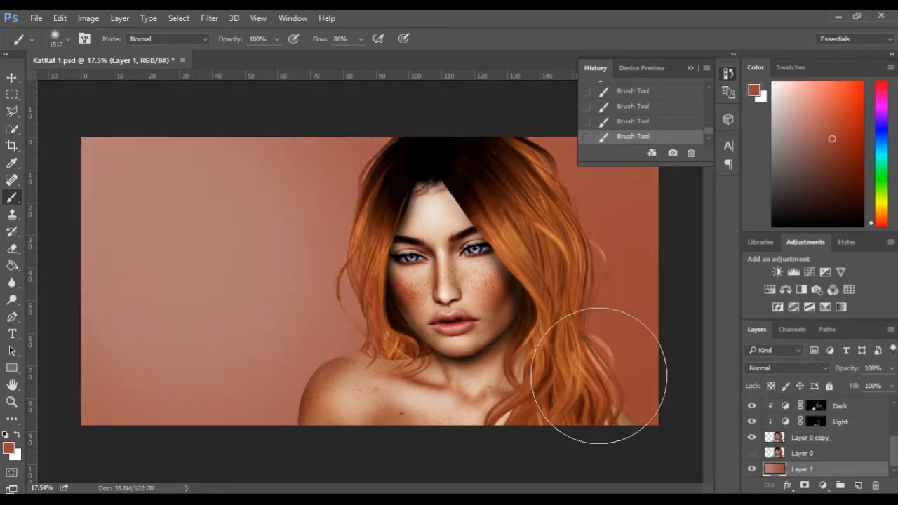
# - Load the outline of Layer 0 copy as a selection, deselect it, and erase the stray pixels along its right edge at eraser size 453
pyautogui.click(803, 453)
pyautogui.click(813, 438)
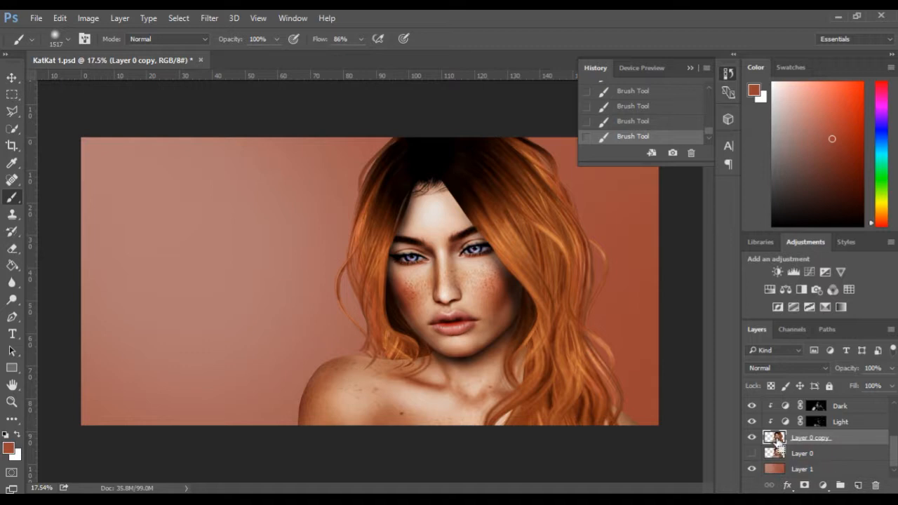
pyautogui.keyDown('ctrl'); pyautogui.click(777, 439); pyautogui.keyUp('ctrl')
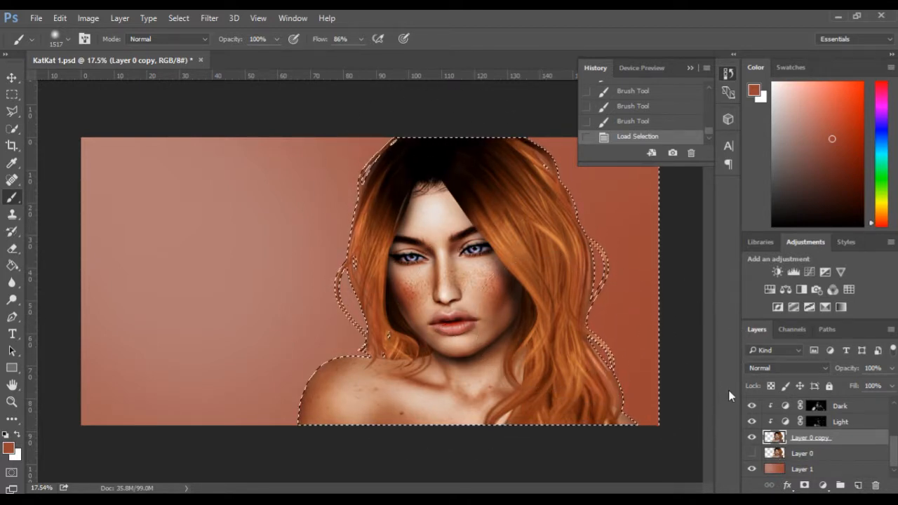
pyautogui.press('space')
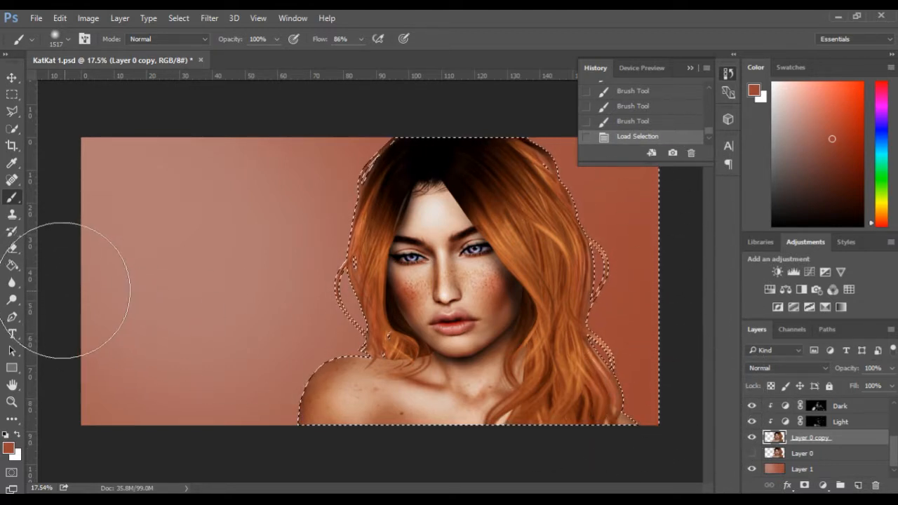
pyautogui.click(12, 248)
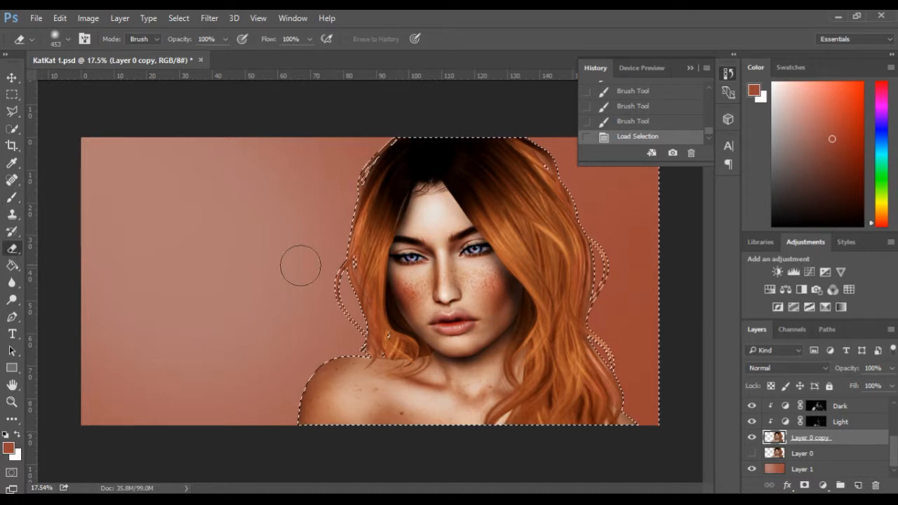
pyautogui.hotkey('ctrl', 'd')
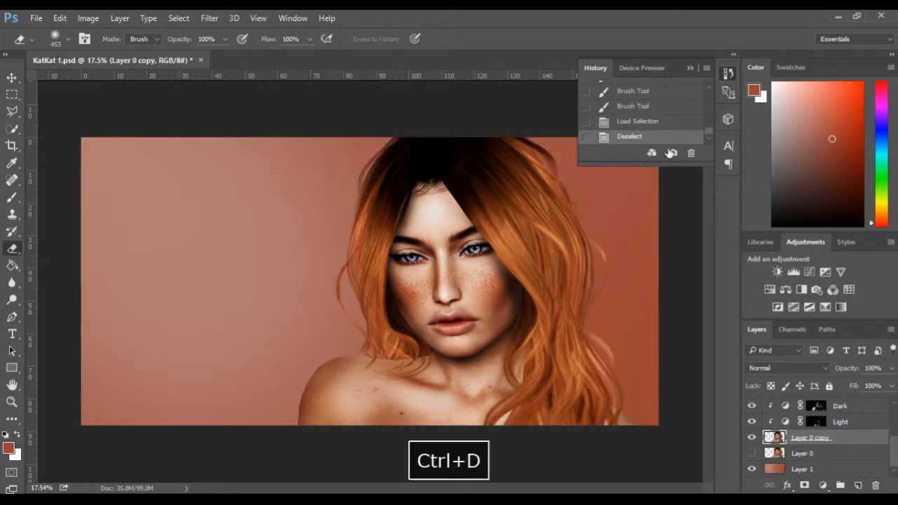
pyautogui.click(688, 67)
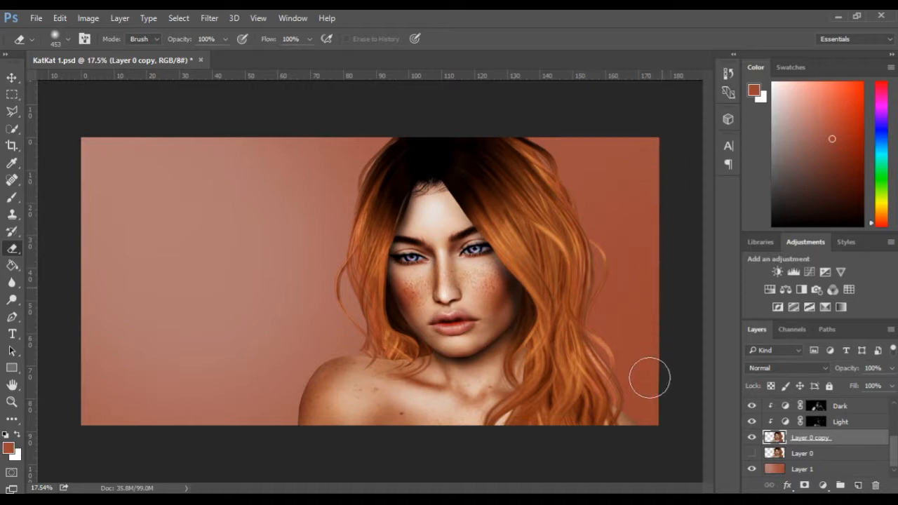
pyautogui.hotkey('ctrl', 'z')
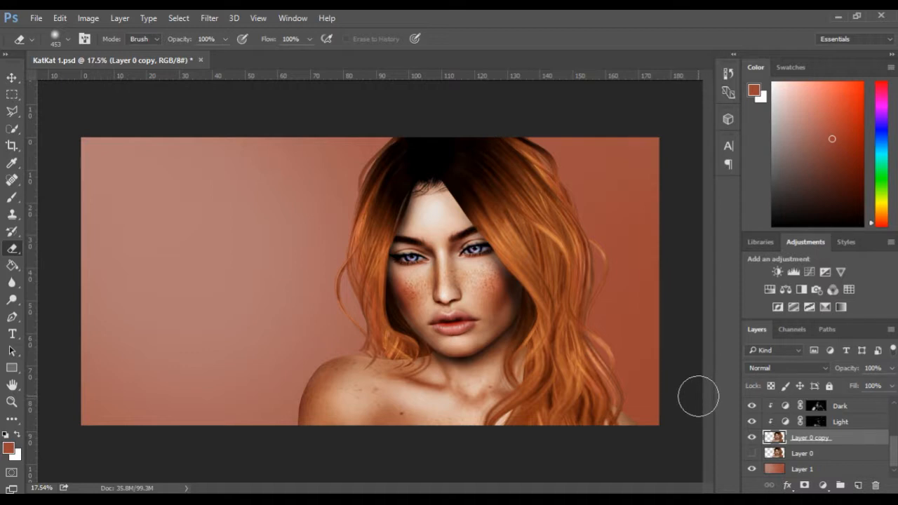
# - Copy the subject from Layer 0 copy onto a new layer and load the new layer's outline as a selection
pyautogui.keyDown('ctrl'); pyautogui.click(780, 441); pyautogui.keyUp('ctrl')
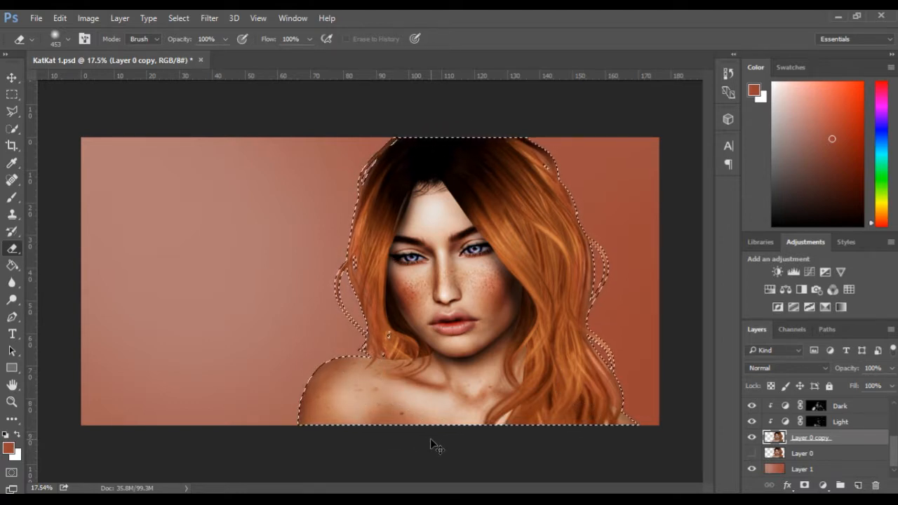
pyautogui.hotkey('ctrl', 'j')
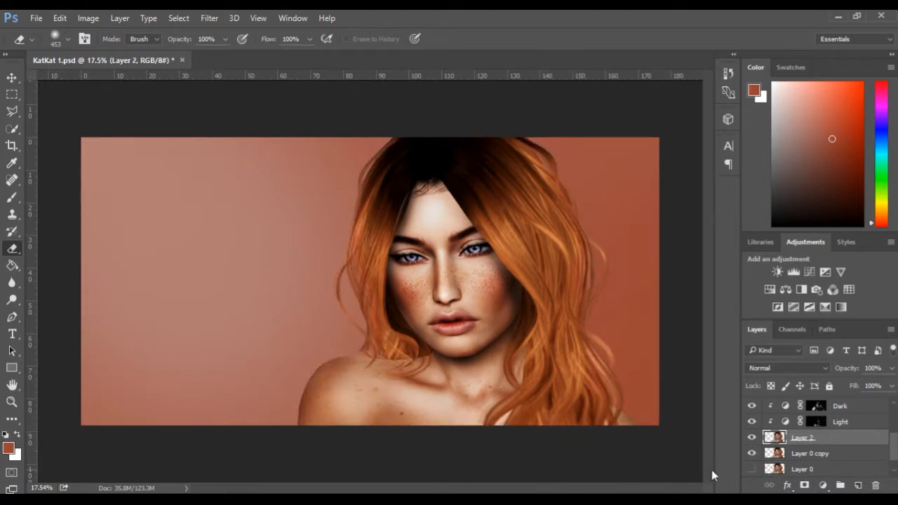
pyautogui.keyDown('ctrl'); pyautogui.click(775, 438); pyautogui.keyUp('ctrl')
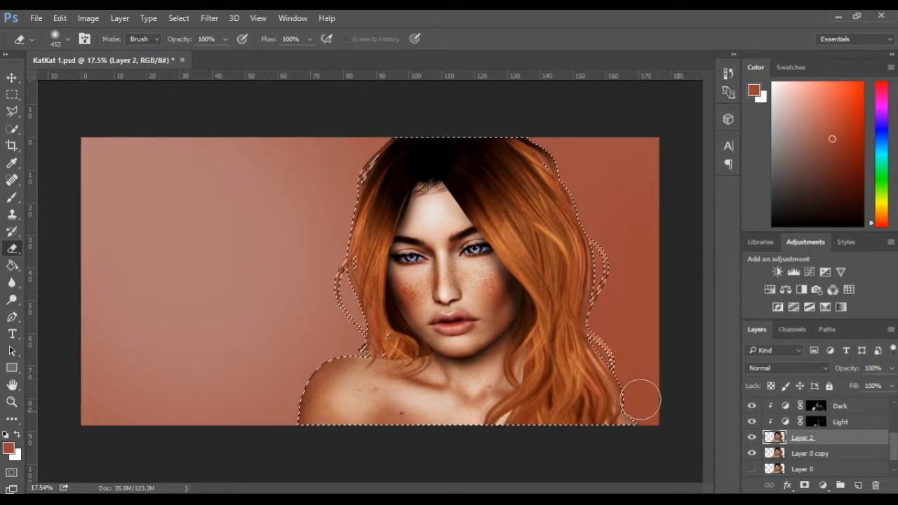
# - Paint the selected subject on Layer 2 black with the size 1517 soft brush and move that layer below Layer 0 copy
pyautogui.click(12, 197)
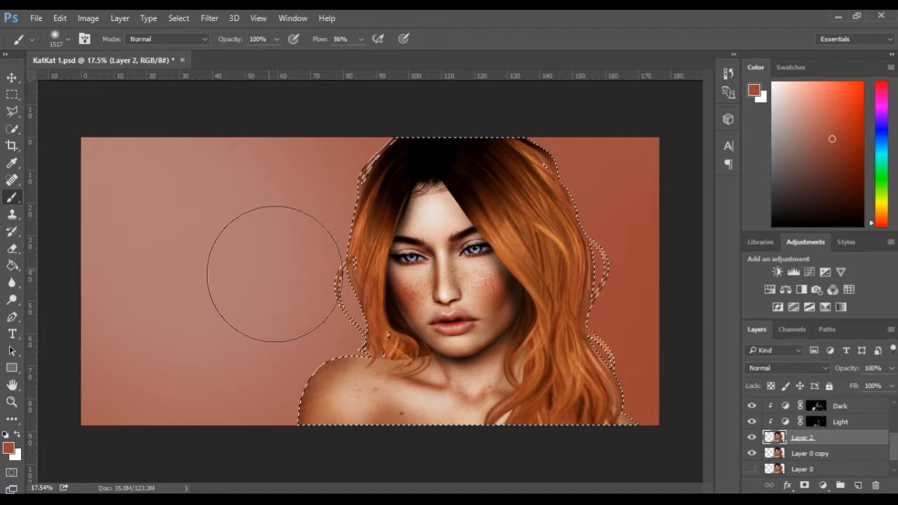
pyautogui.click(6, 435)
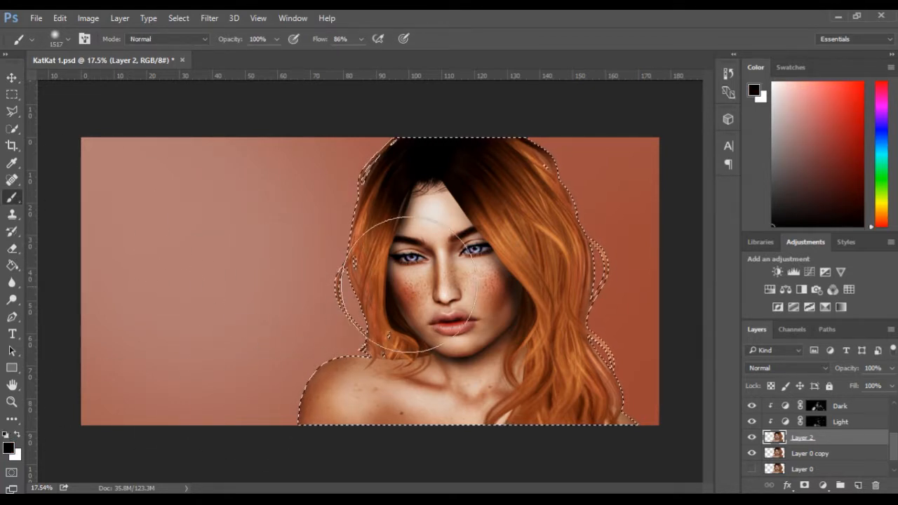
pyautogui.moveTo(381, 253)
pyautogui.mouseDown()
pyautogui.moveTo(386, 221)
pyautogui.moveTo(423, 220)
pyautogui.moveTo(426, 297)
pyautogui.moveTo(451, 295)
pyautogui.moveTo(484, 174)
pyautogui.moveTo(506, 168)
pyautogui.moveTo(520, 207)
pyautogui.mouseUp()
pyautogui.moveTo(570, 280)
pyautogui.mouseDown()
pyautogui.moveTo(561, 225)
pyautogui.moveTo(569, 270)
pyautogui.mouseUp()
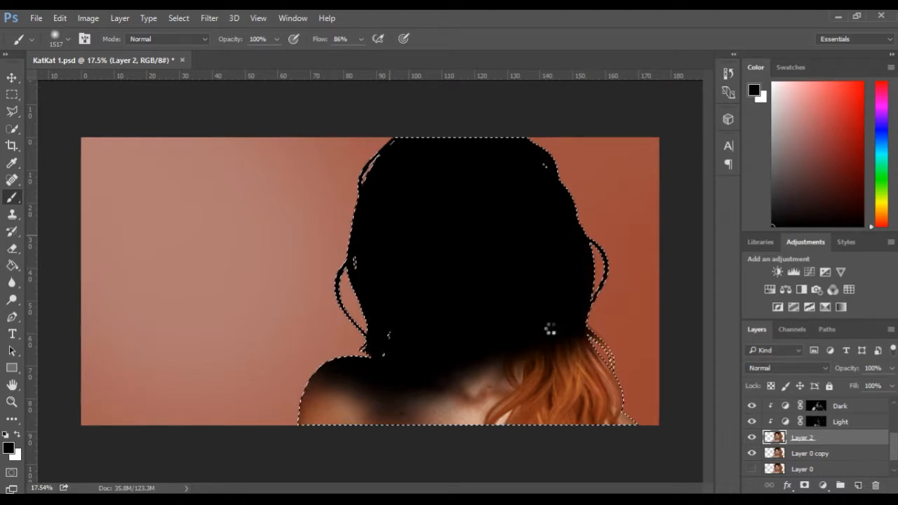
pyautogui.moveTo(553, 343)
pyautogui.mouseDown()
pyautogui.moveTo(571, 407)
pyautogui.moveTo(597, 401)
pyautogui.moveTo(621, 429)
pyautogui.moveTo(450, 402)
pyautogui.moveTo(385, 442)
pyautogui.moveTo(329, 436)
pyautogui.moveTo(331, 389)
pyautogui.mouseUp()
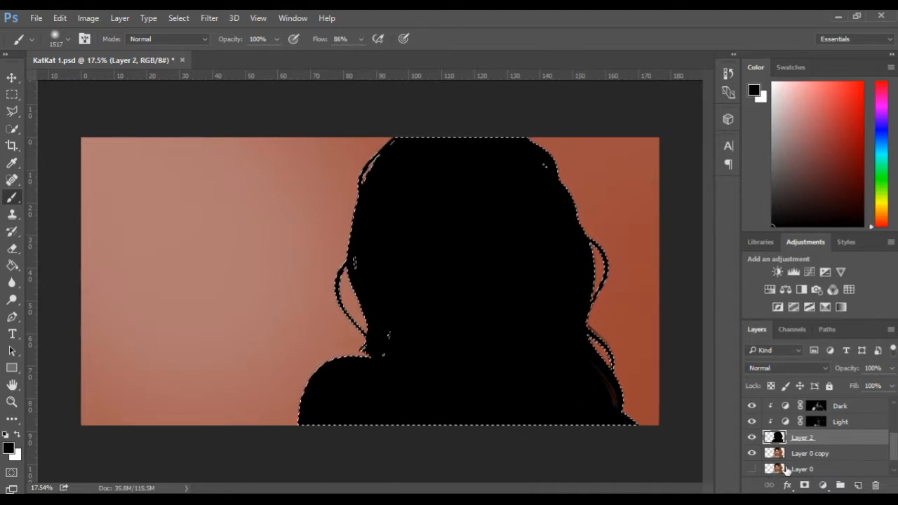
pyautogui.moveTo(818, 442); pyautogui.dragTo(827, 462)
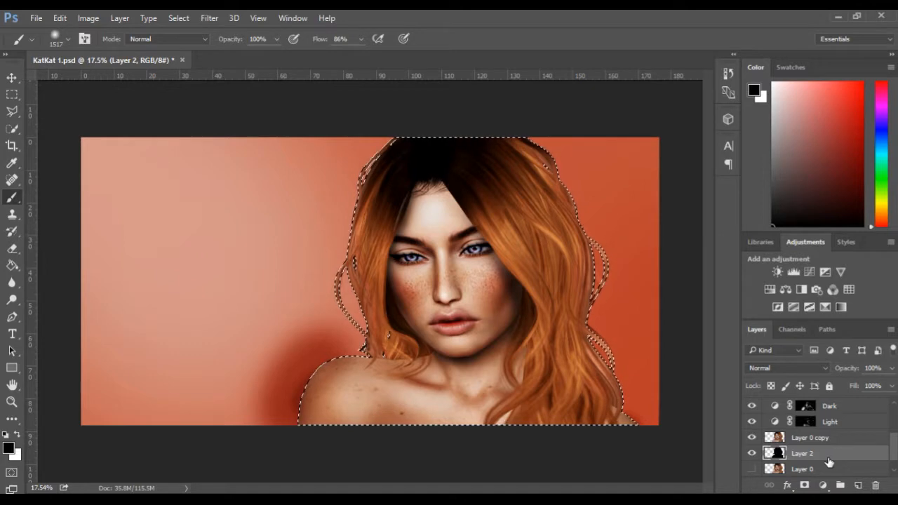
# - Clip the Light, Dark and Brightness/Contrast 1 adjustment layers to Layer 0 copy as clipping masks
pyautogui.click(851, 424)
pyautogui.scroll(5, 835, 422)
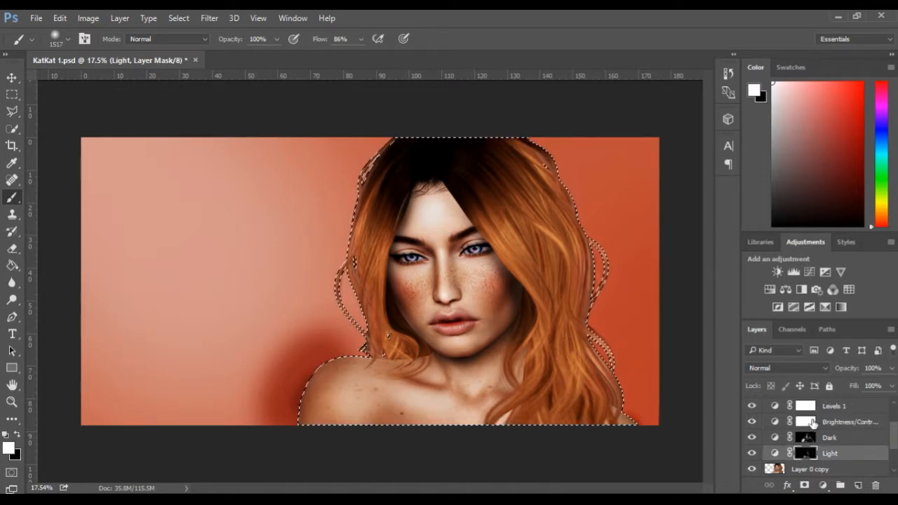
pyautogui.scroll(-4, 812, 420)
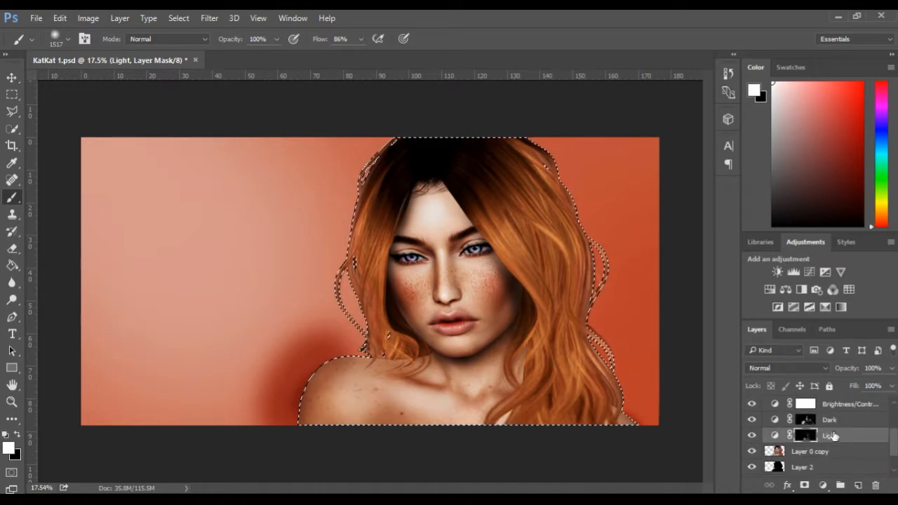
pyautogui.rightClick(836, 437)
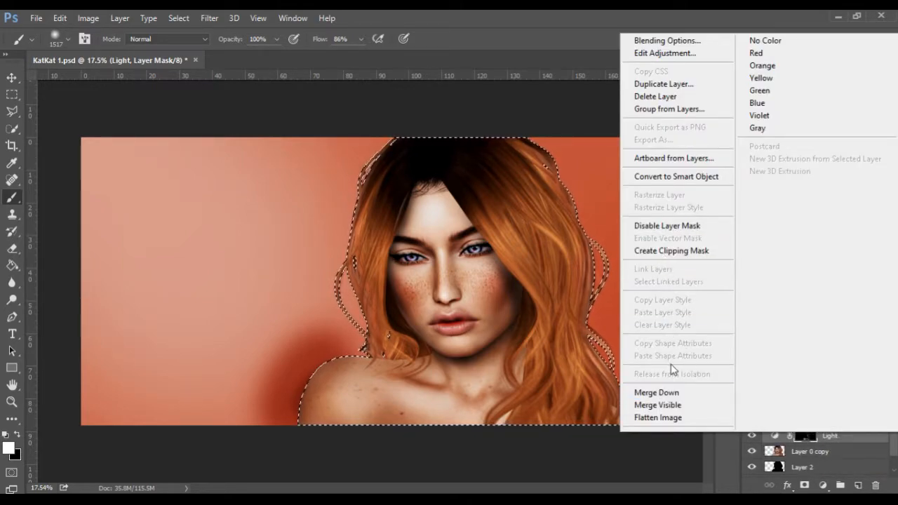
pyautogui.click(670, 251)
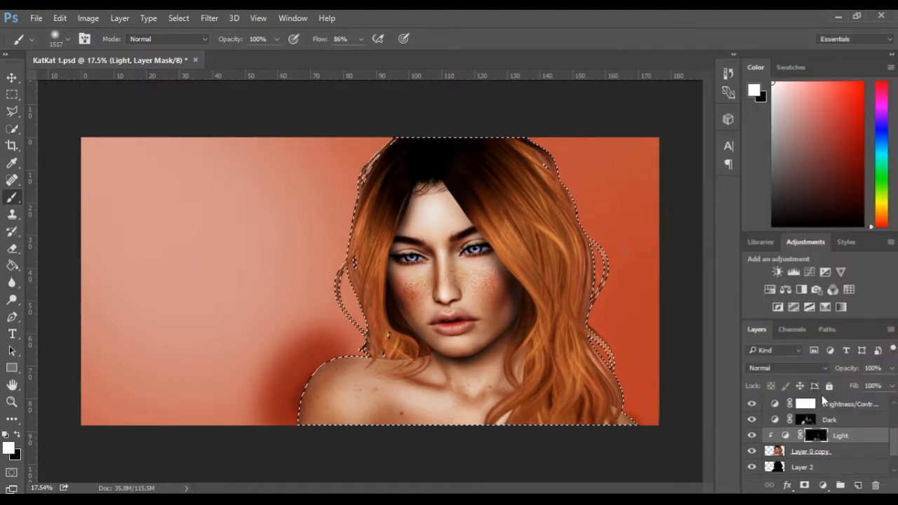
pyautogui.rightClick(846, 421)
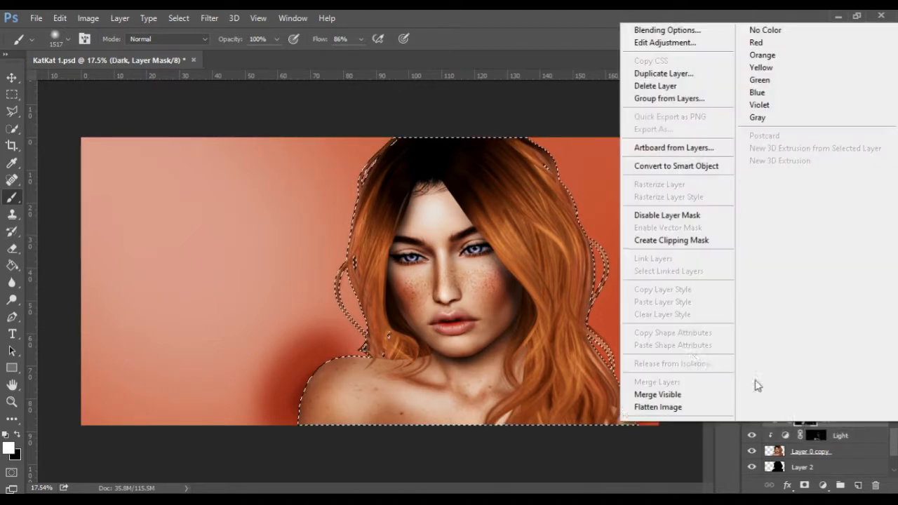
pyautogui.click(652, 246)
pyautogui.rightClick(846, 406)
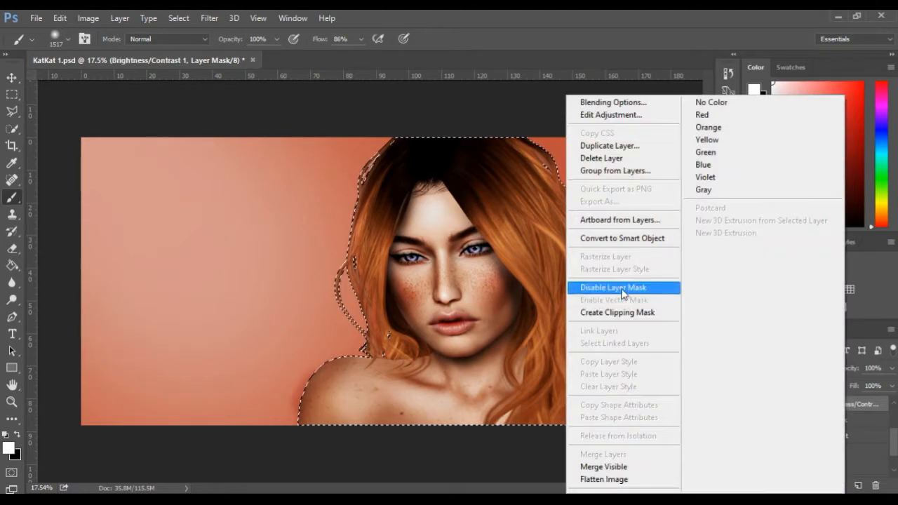
pyautogui.click(623, 312)
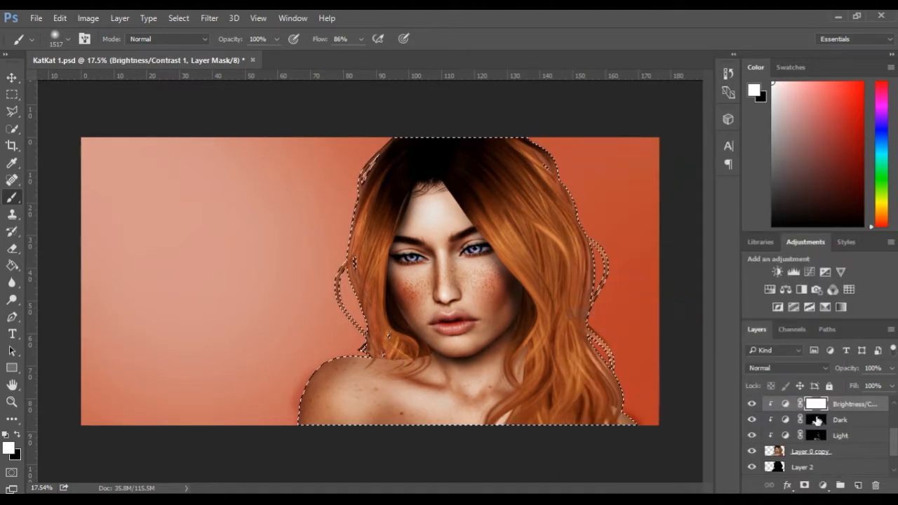
# - Add the Levels 1, Vibrance 1, Gradient Map 1 and Curves 1 adjustment layers to the clipping stack on Layer 0 copy
pyautogui.rightClick(832, 440)
pyautogui.click(673, 258)
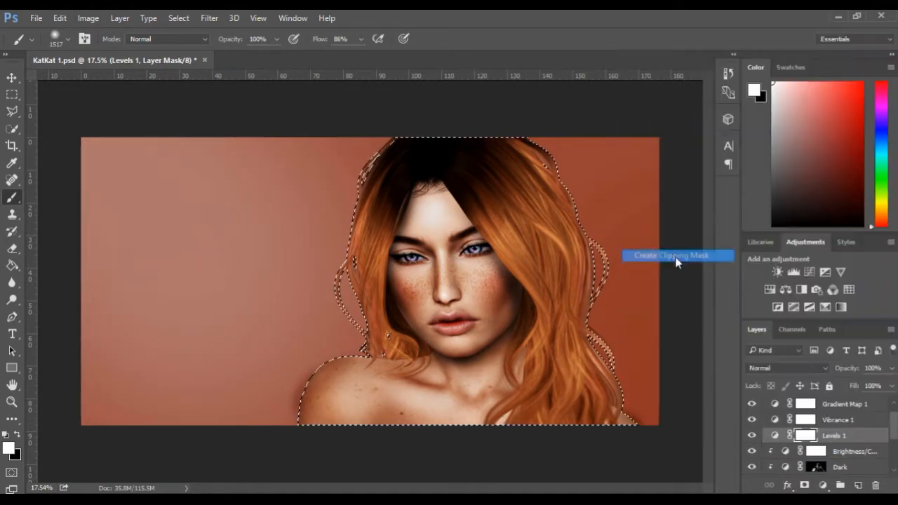
pyautogui.rightClick(832, 421)
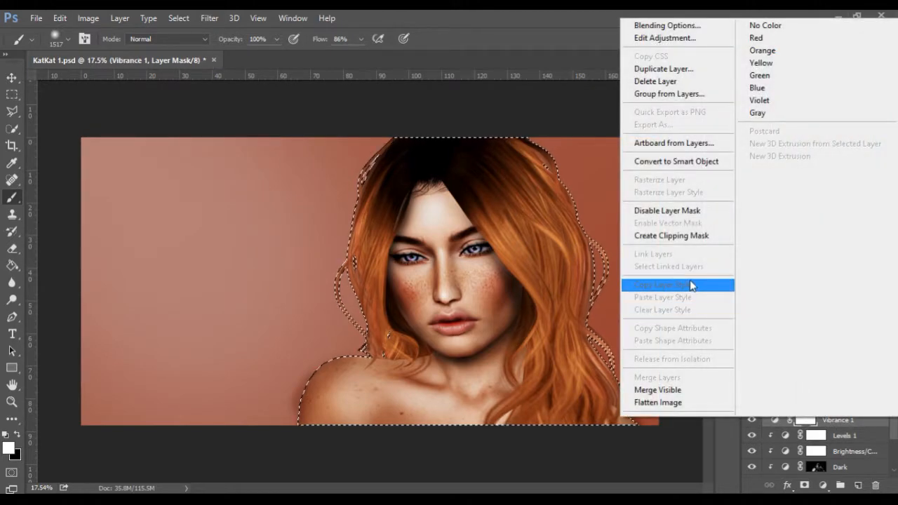
pyautogui.click(679, 239)
pyautogui.scroll(1, 832, 435)
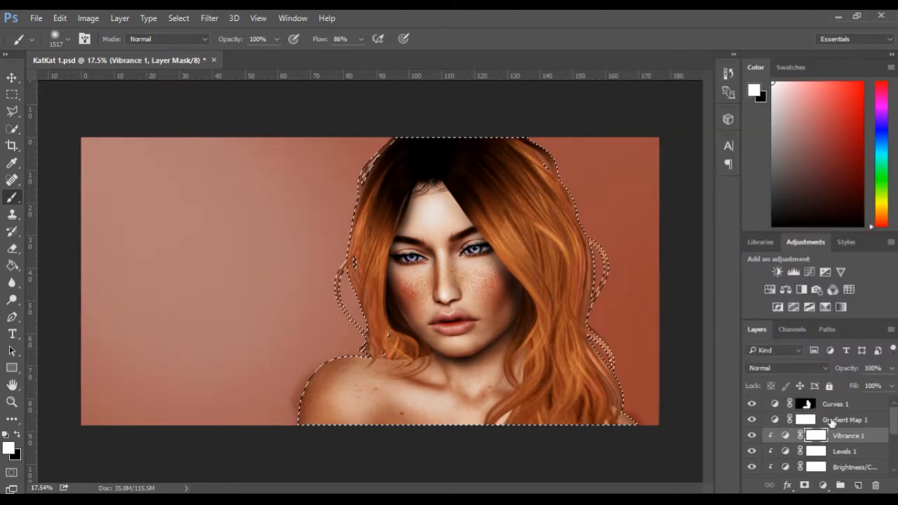
pyautogui.rightClick(832, 419)
pyautogui.click(672, 237)
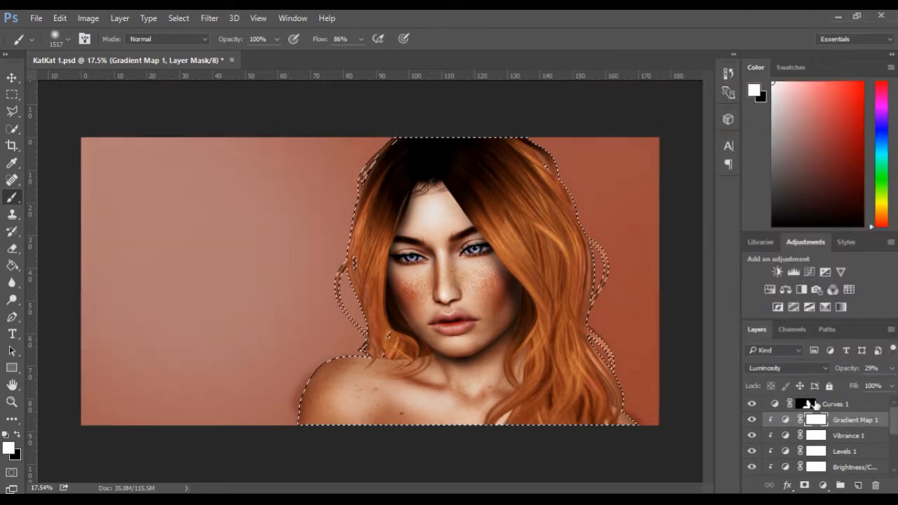
pyautogui.rightClick(814, 406)
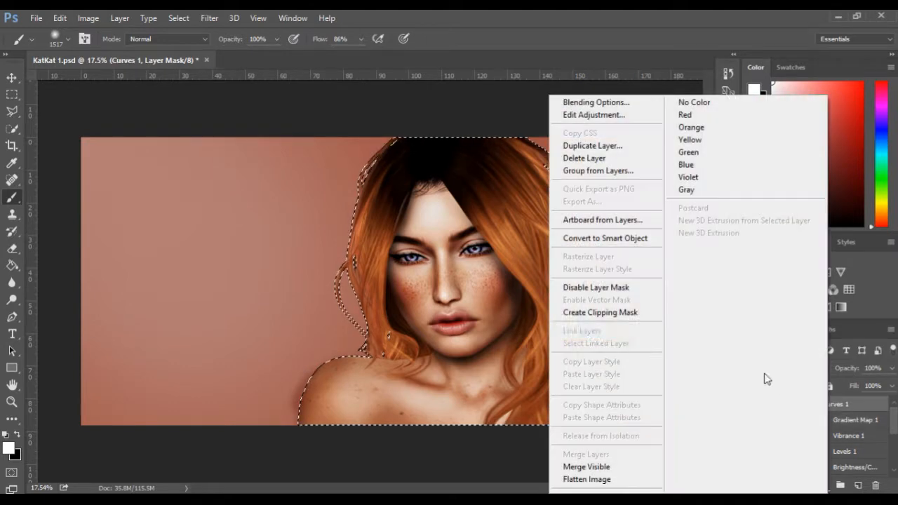
pyautogui.click(605, 312)
# - Rename Layer 2 as "shadow" and set its opacity to 40%
pyautogui.scroll(-5, 796, 438)
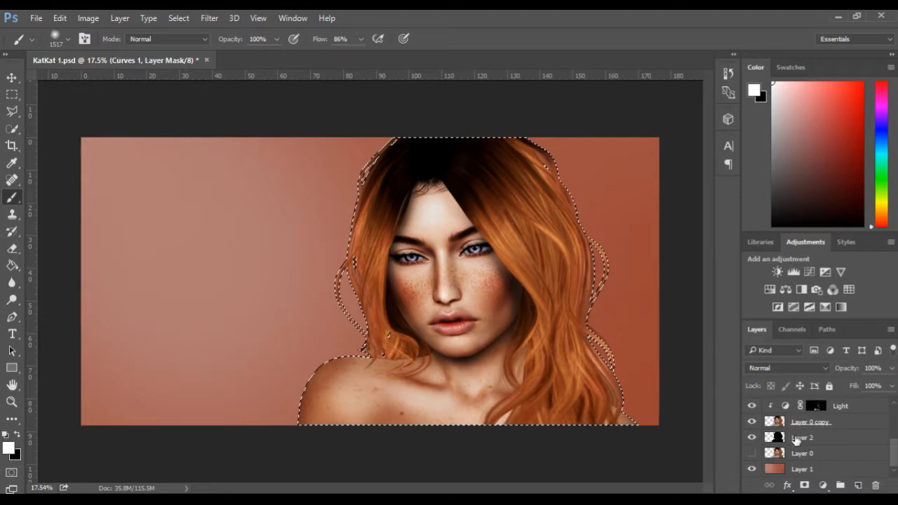
pyautogui.doubleClick(801, 438)
pyautogui.write('s')
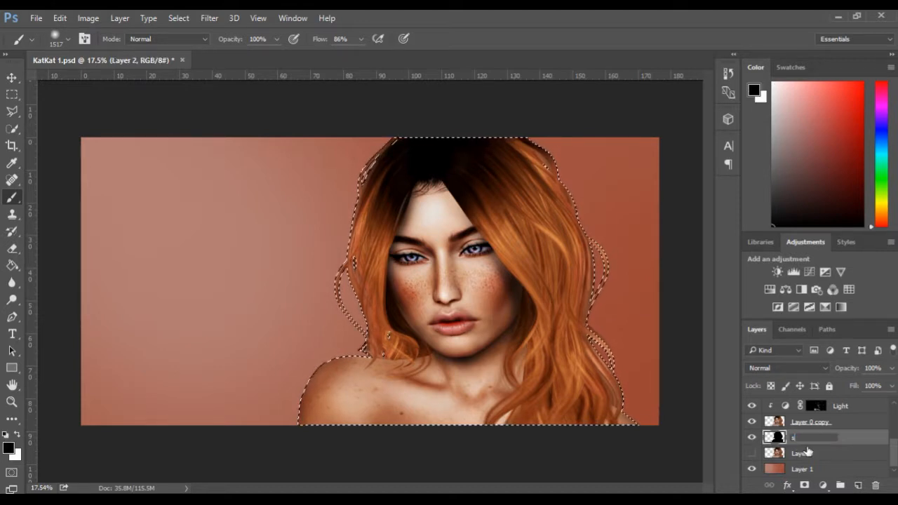
pyautogui.write('ha')
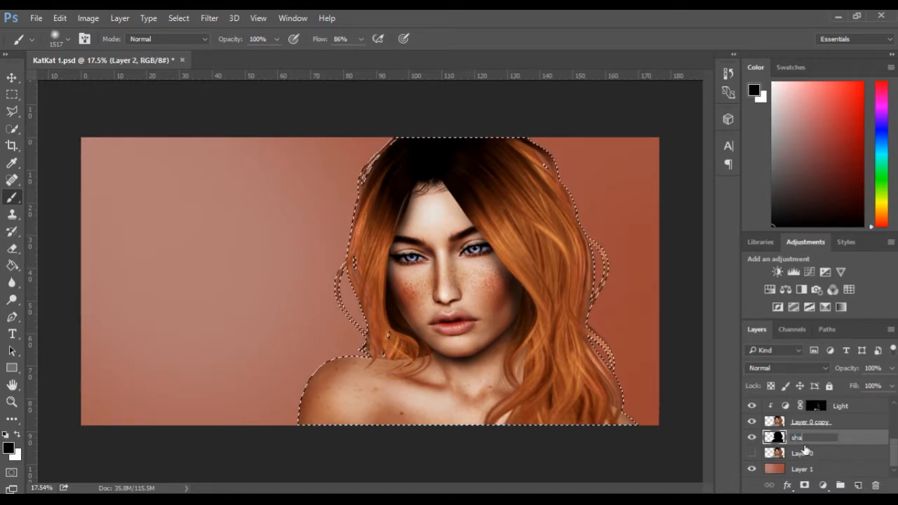
pyautogui.write('dow')
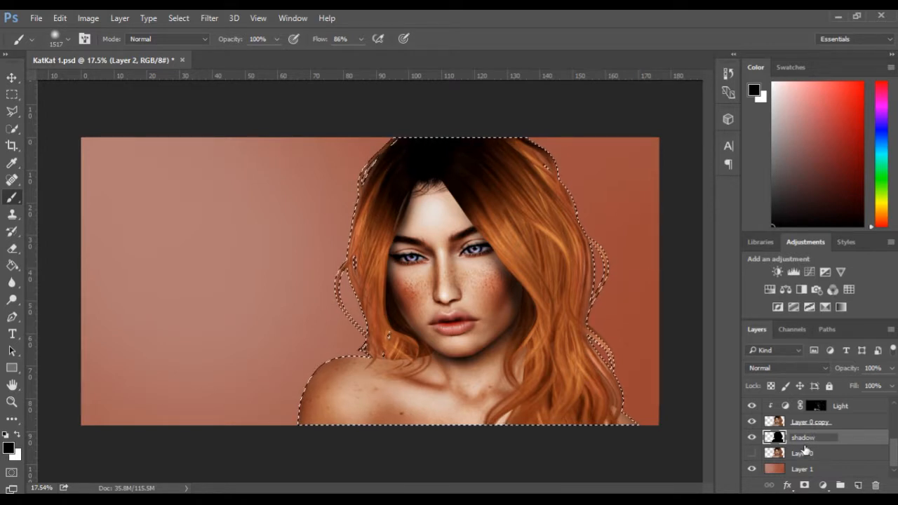
pyautogui.press('Return')
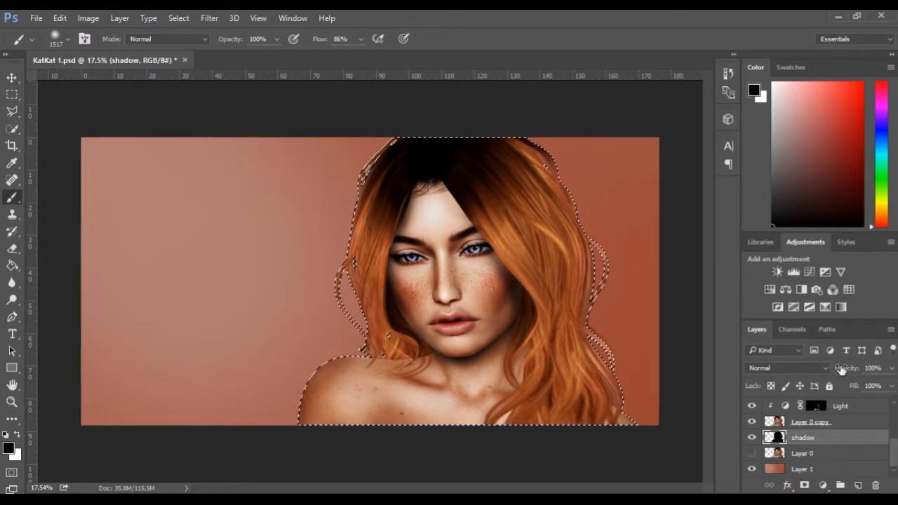
pyautogui.moveTo(841, 369); pyautogui.dragTo(805, 371)
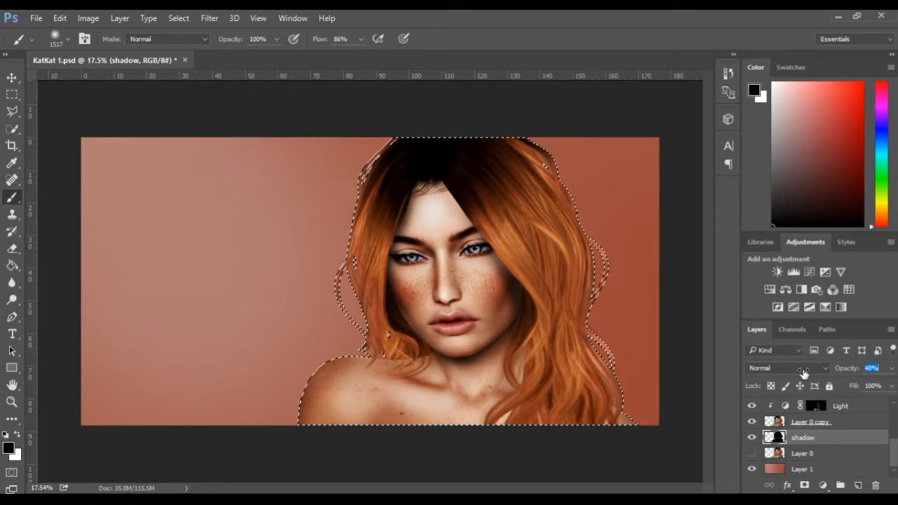
# - Move the black silhouette on the shadow layer about 4 cm to the right and slightly down behind the subject
pyautogui.click(13, 78)
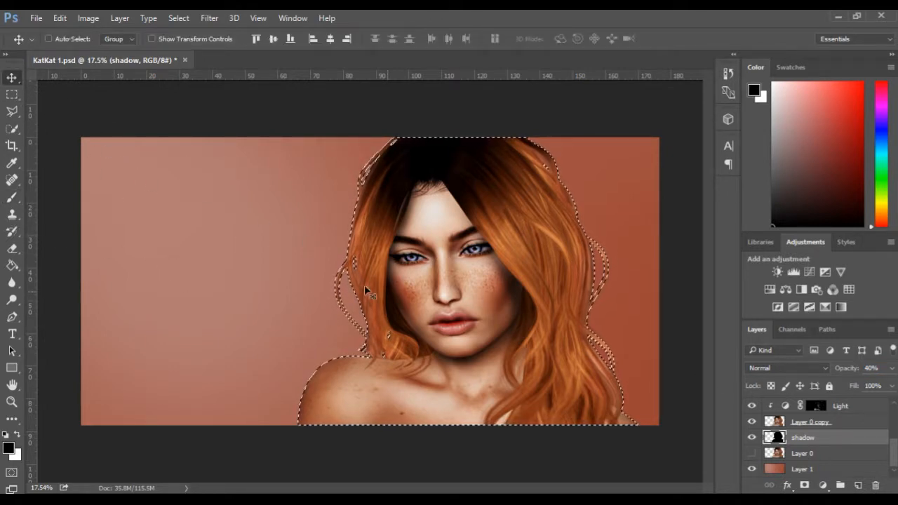
pyautogui.moveTo(512, 350)
pyautogui.mouseDown()
pyautogui.moveTo(528, 354)
pyautogui.moveTo(524, 364)
pyautogui.mouseUp()
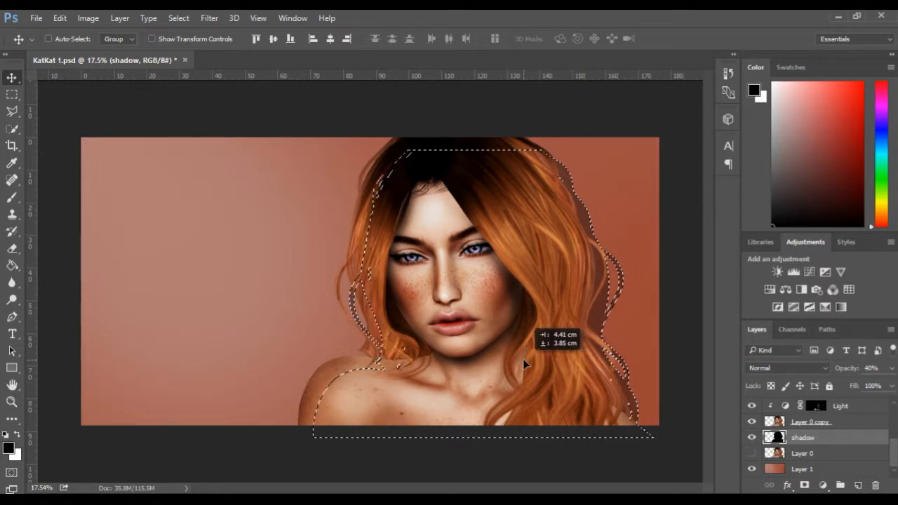
pyautogui.moveTo(523, 364); pyautogui.dragTo(523, 356)
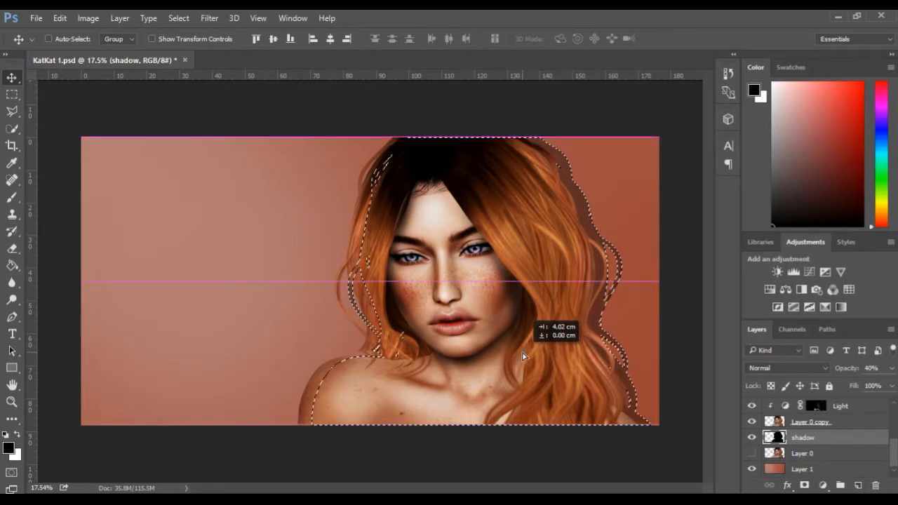
pyautogui.moveTo(523, 356); pyautogui.dragTo(523, 366)
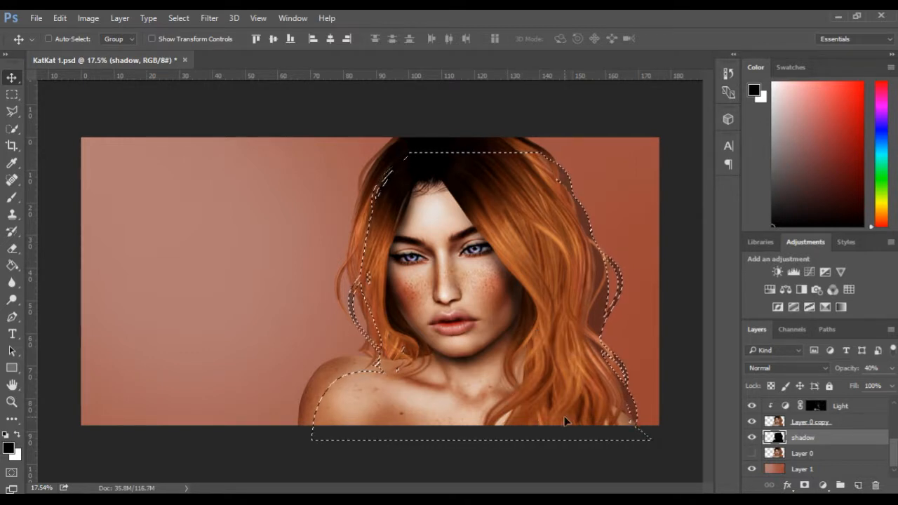
# - Deselect the silhouette and set the shadow layer to 55% fill and 28% opacity
pyautogui.press('ctrl')
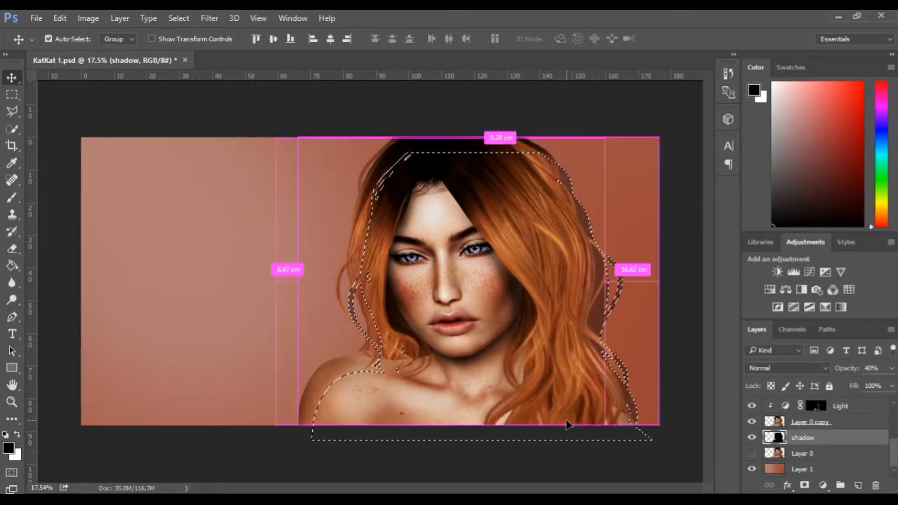
pyautogui.hotkey('ctrl', 'd')
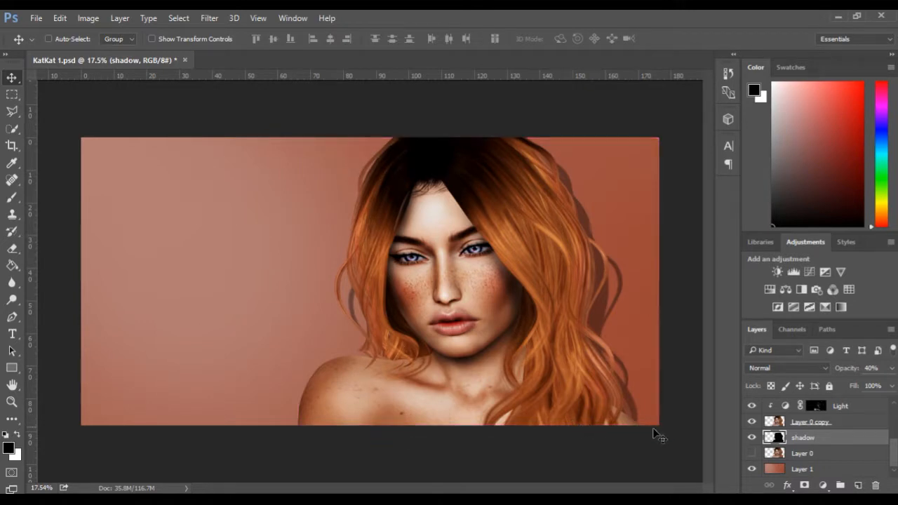
pyautogui.moveTo(853, 390); pyautogui.dragTo(832, 393)
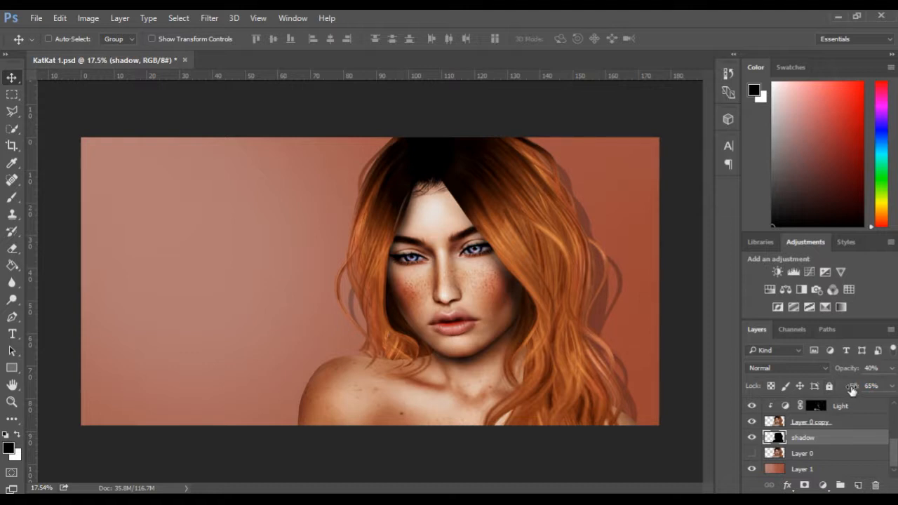
pyautogui.moveTo(853, 390); pyautogui.dragTo(844, 371)
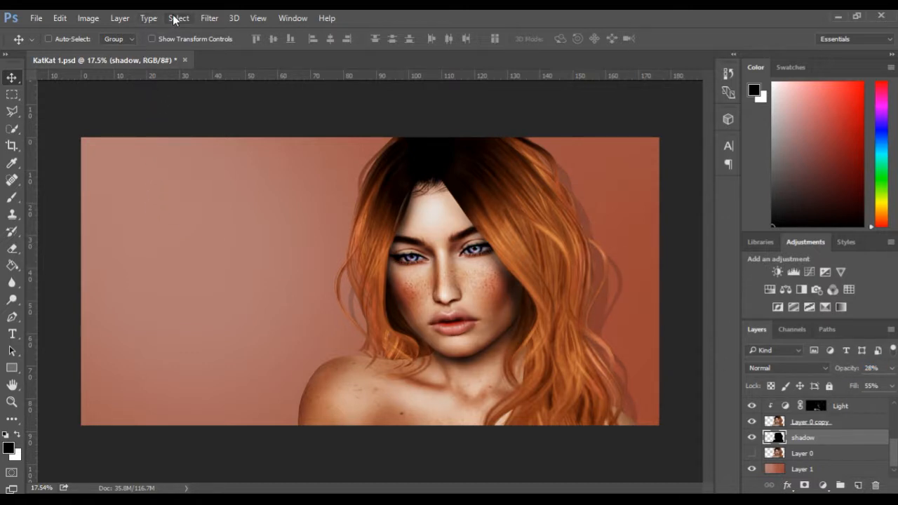
# - Soften the shadow layer with a Gaussian Blur of 18.0 pixels radius
pyautogui.click(209, 18)
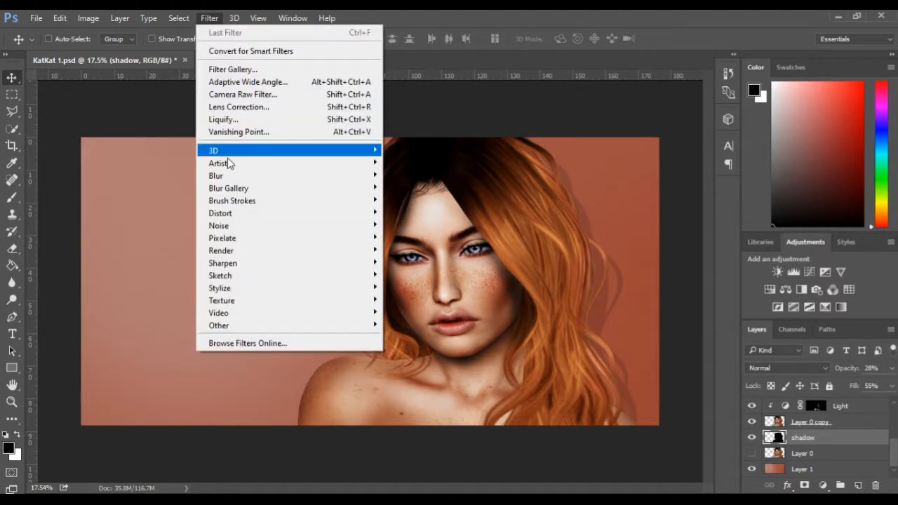
pyautogui.moveTo(230, 181)
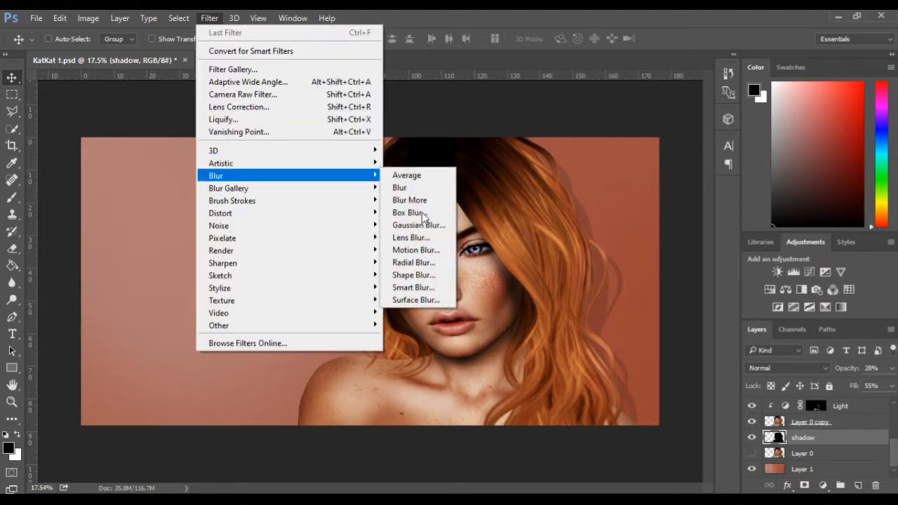
pyautogui.click(439, 228)
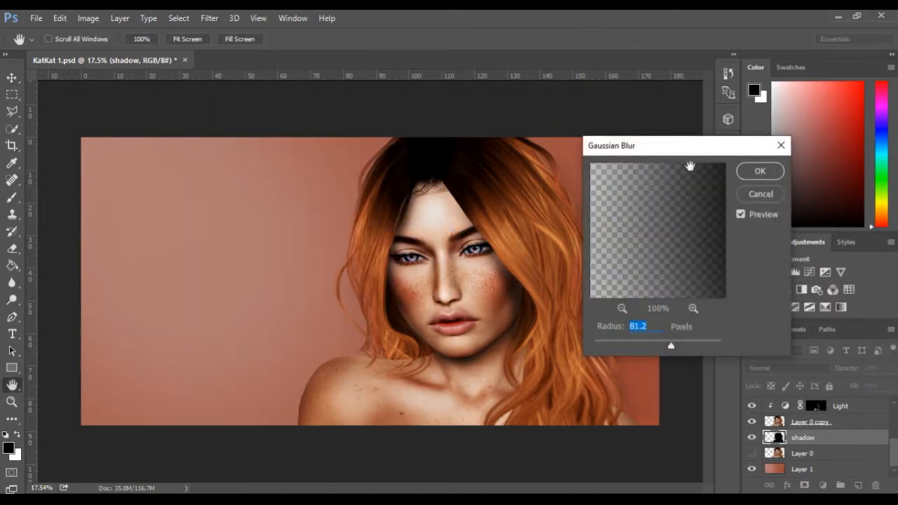
pyautogui.moveTo(690, 152); pyautogui.dragTo(795, 160)
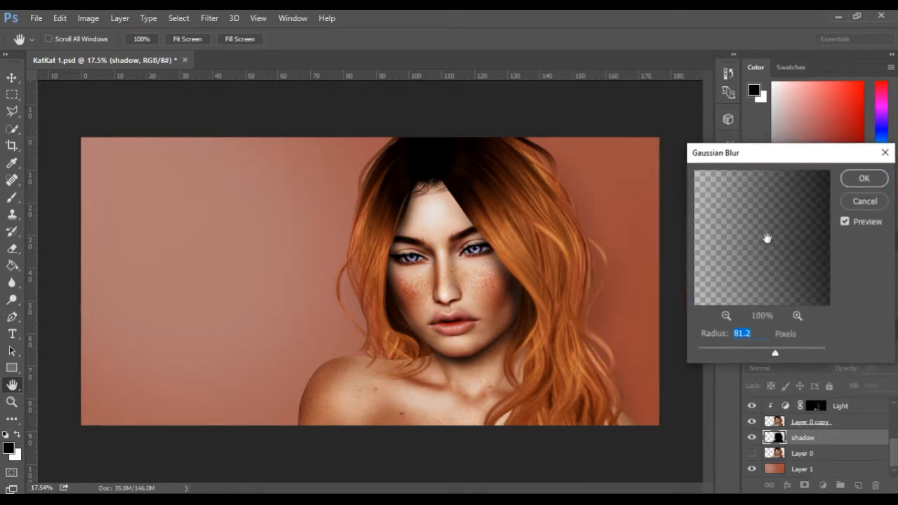
pyautogui.moveTo(757, 351)
pyautogui.mouseDown()
pyautogui.moveTo(730, 352)
pyautogui.moveTo(756, 354)
pyautogui.mouseUp()
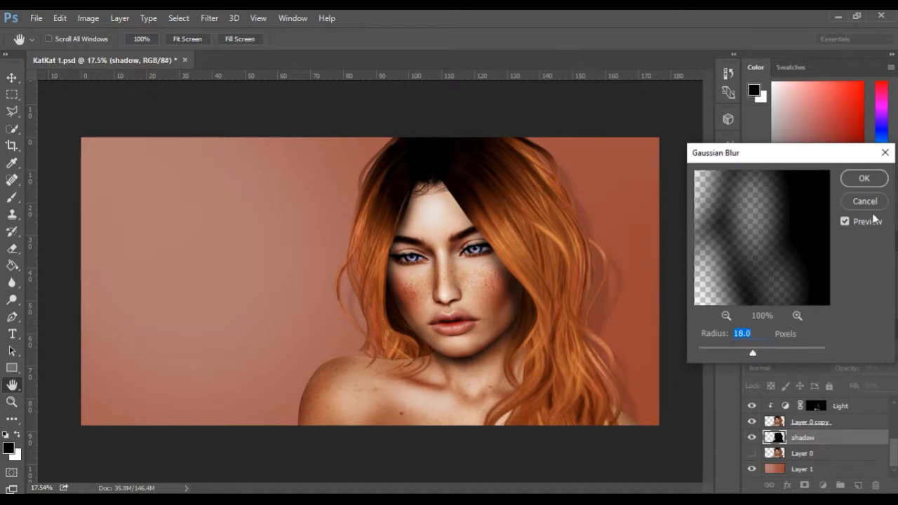
pyautogui.click(881, 182)
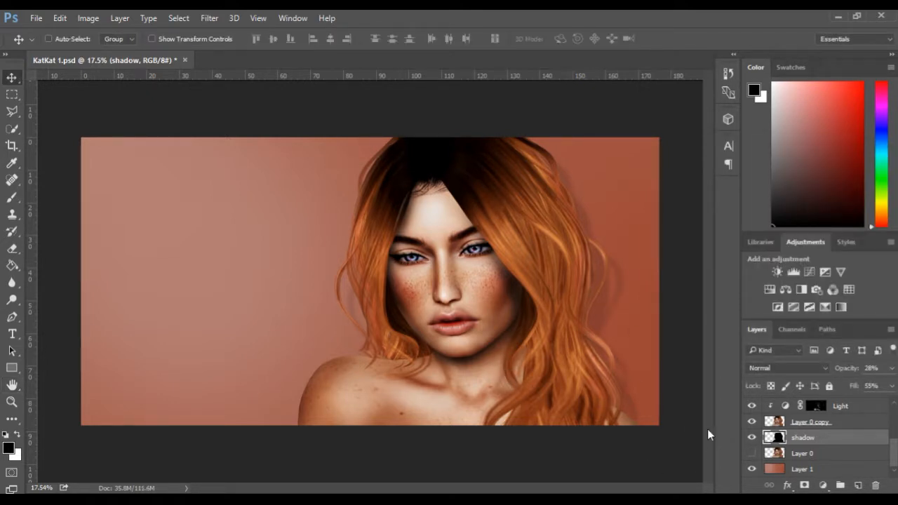
# - Compare the portrait with the shadow layer hidden and shown, and look through the clipped adjustment layers
pyautogui.click(752, 438)
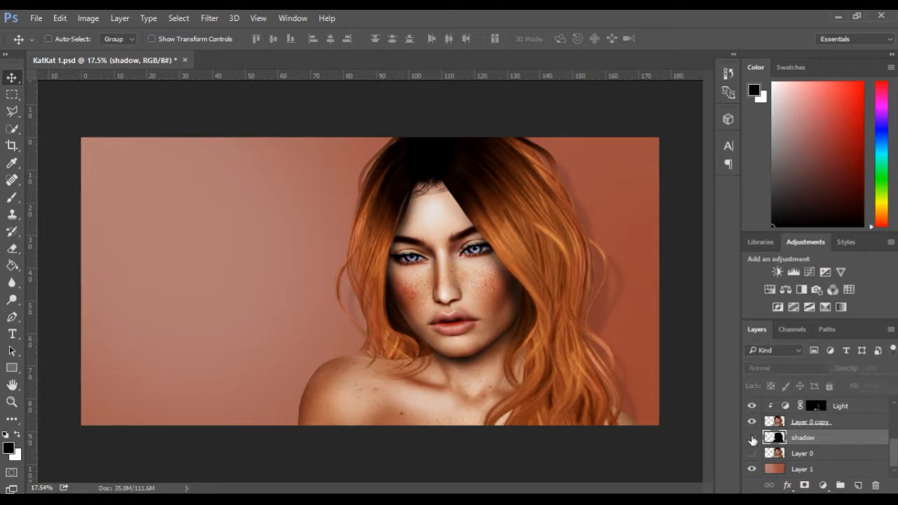
pyautogui.click(752, 438)
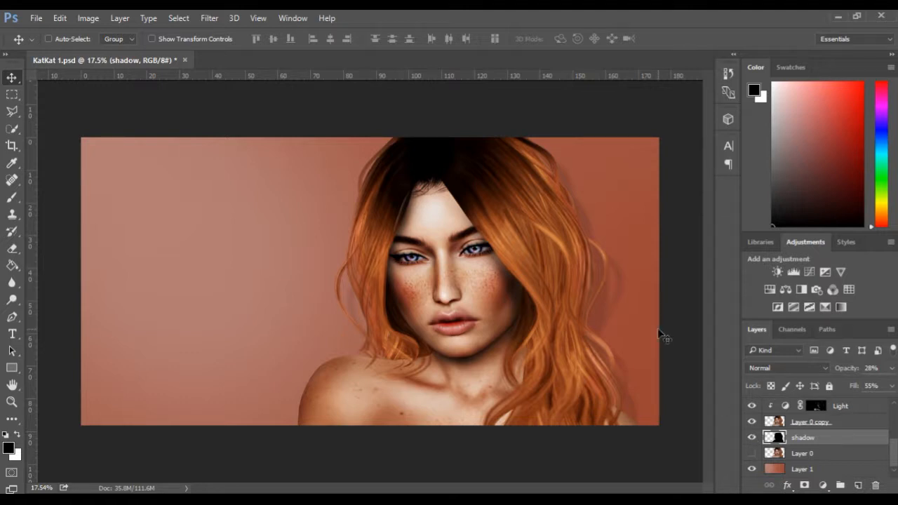
pyautogui.scroll(2, 659, 335)
pyautogui.scroll(-2, 657, 328)
pyautogui.scroll(3, 849, 437)
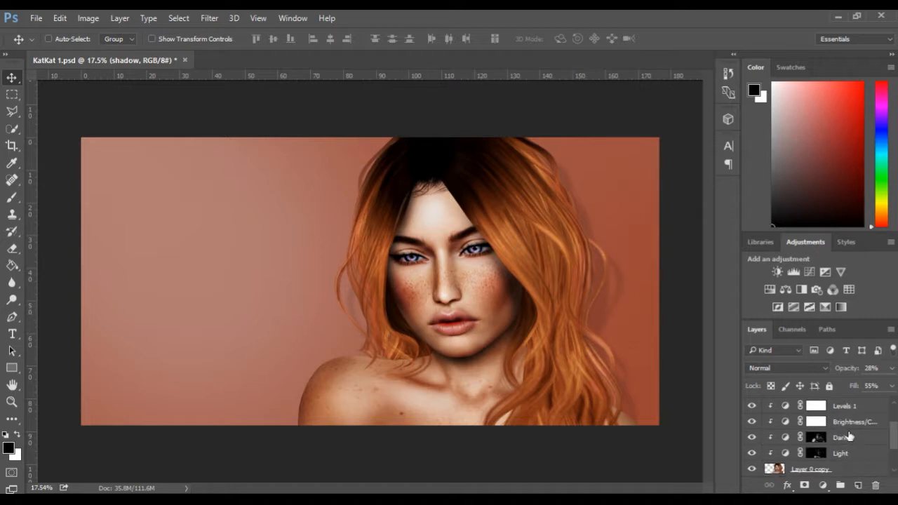
# - On background Layer 1, set up a 3034-pixel brush with a pale pink lightened from a colour sampled in the backdrop's upper left
pyautogui.scroll(-1, 849, 436)
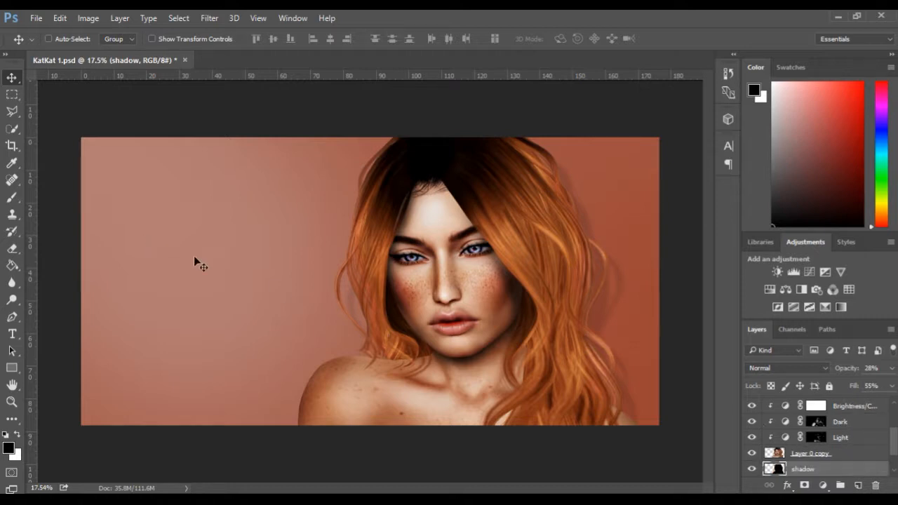
pyautogui.scroll(-2, 778, 446)
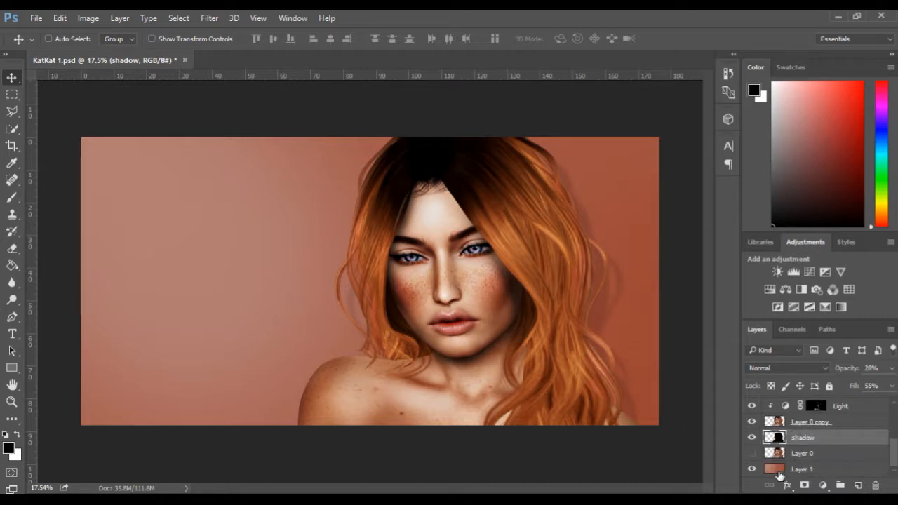
pyautogui.click(779, 470)
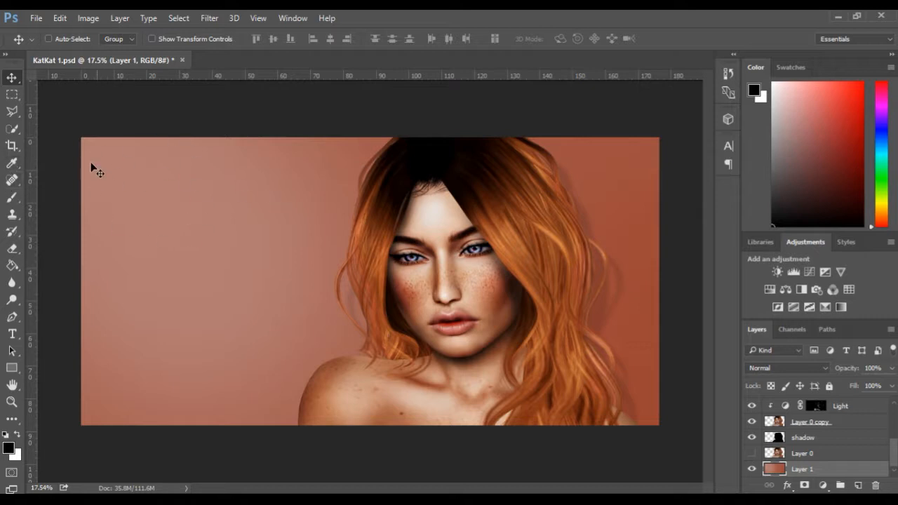
pyautogui.click(12, 197)
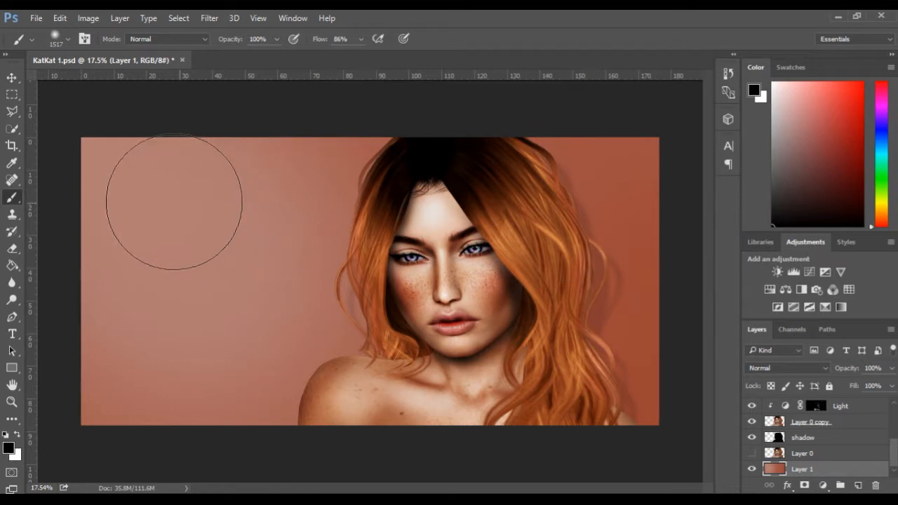
pyautogui.keyDown('alt'); pyautogui.click(136, 164); pyautogui.keyUp('alt')
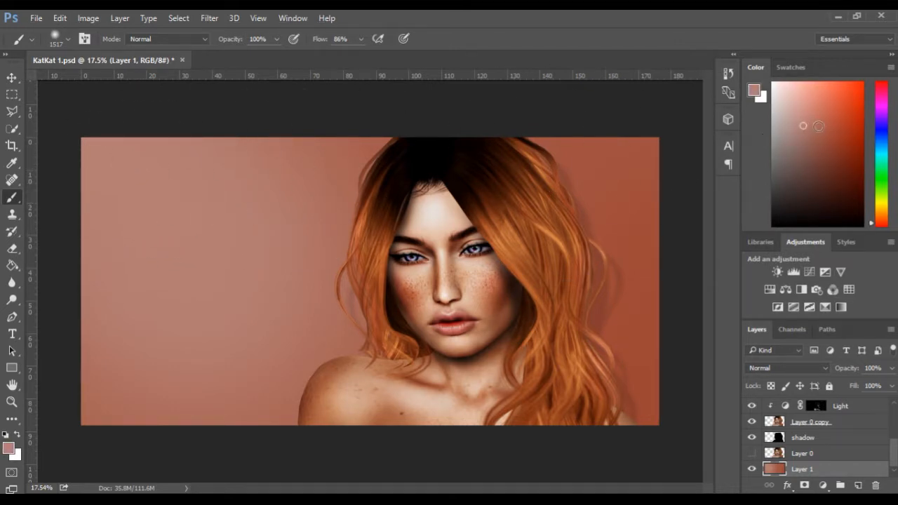
pyautogui.click(791, 117)
pyautogui.moveTo(789, 113); pyautogui.dragTo(786, 105)
pyautogui.moveTo(165, 174); pyautogui.dragTo(253, 183)
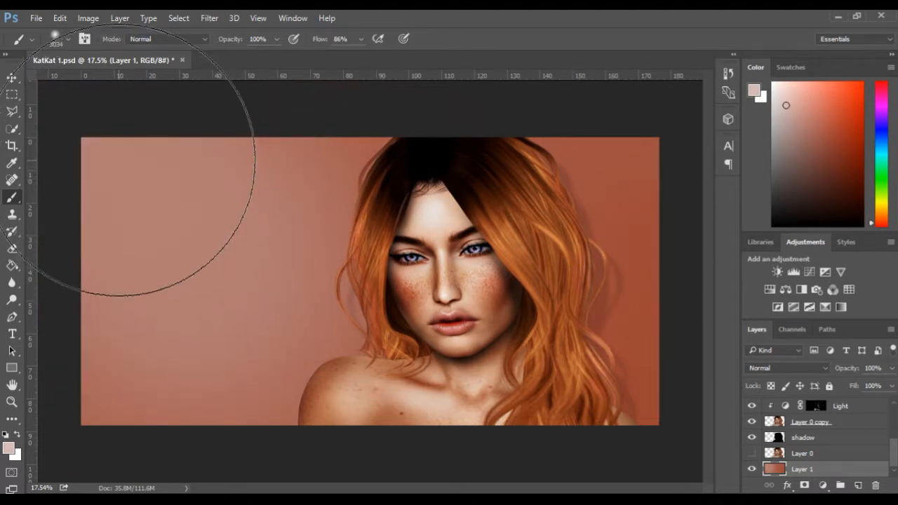
# - Undo the full-strength highlight dab, lower the brush opacity to 58%, and dab a softer glow on the backdrop's upper left
pyautogui.click(125, 155)
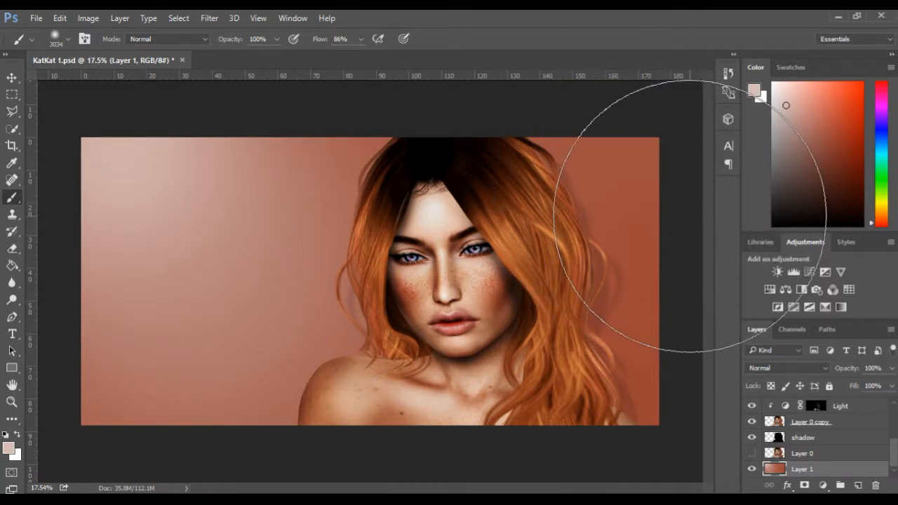
pyautogui.hotkey('ctrl', 'z')
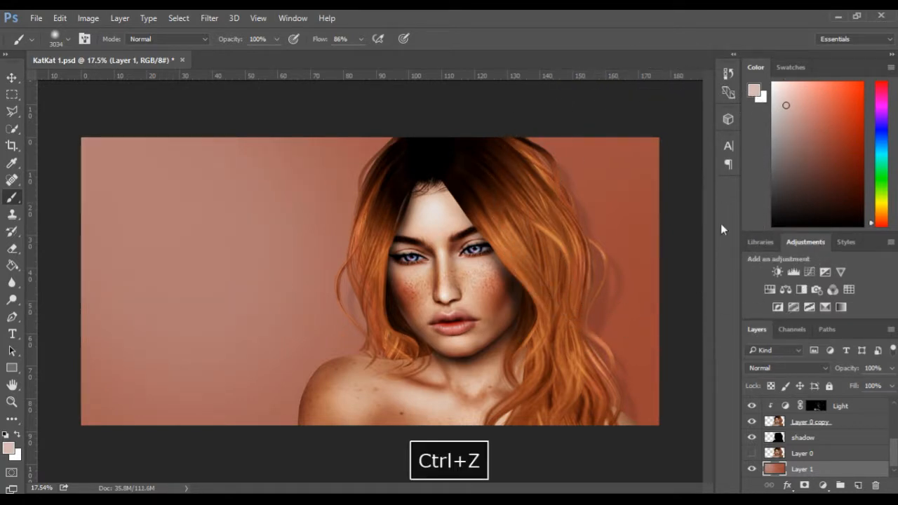
pyautogui.moveTo(232, 44); pyautogui.dragTo(200, 45)
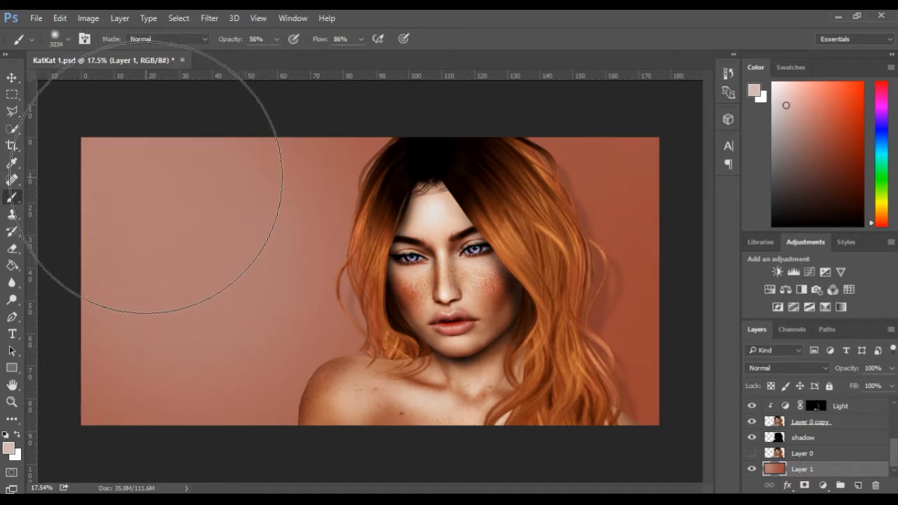
pyautogui.click(156, 176)
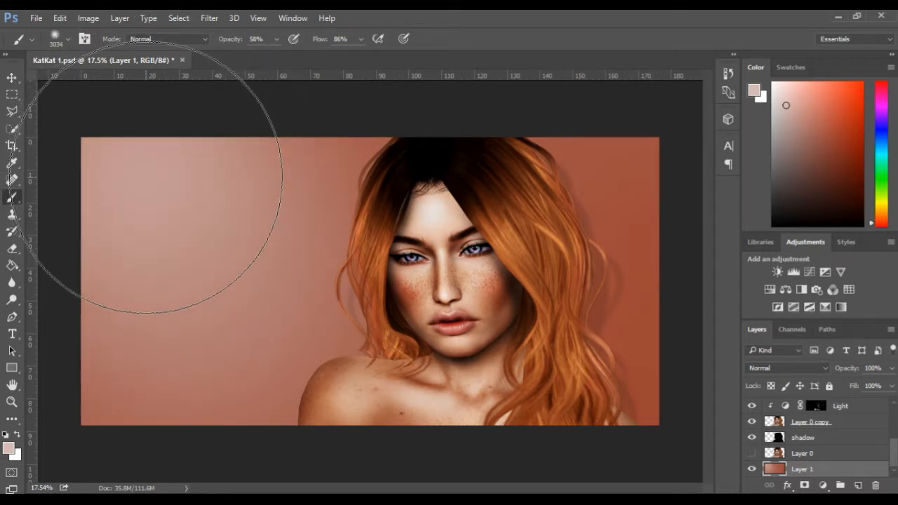
# - Smooth the painted background on Layer 1 with a Gaussian Blur, raising the radius above 15.3 pixels
pyautogui.scroll(-1, 561, 379)
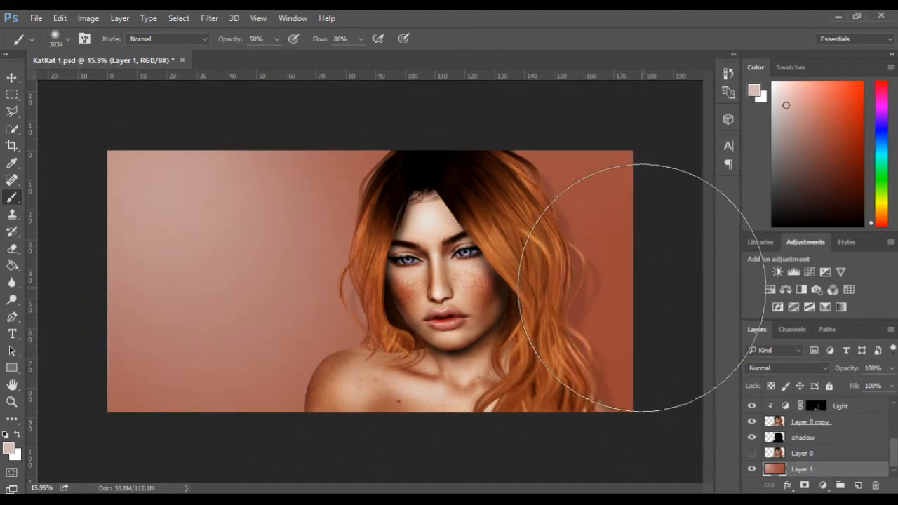
pyautogui.scroll(-1, 601, 260)
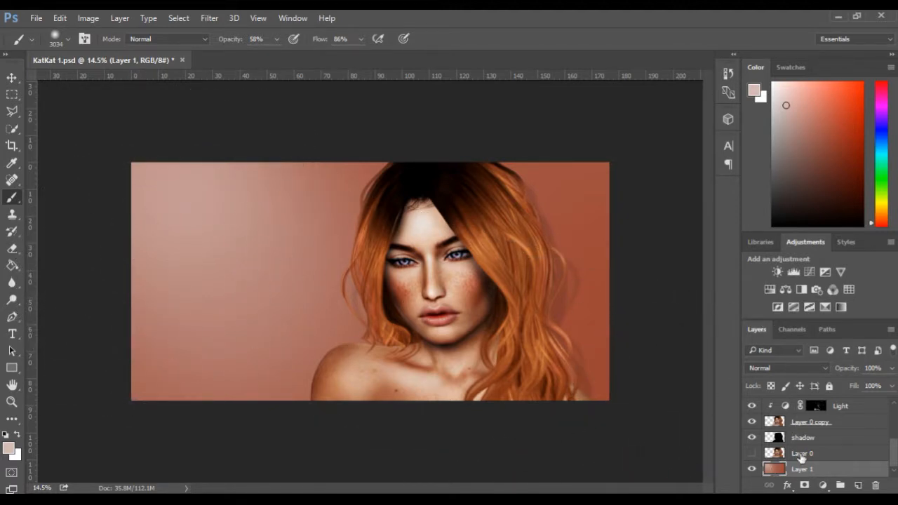
pyautogui.click(204, 19)
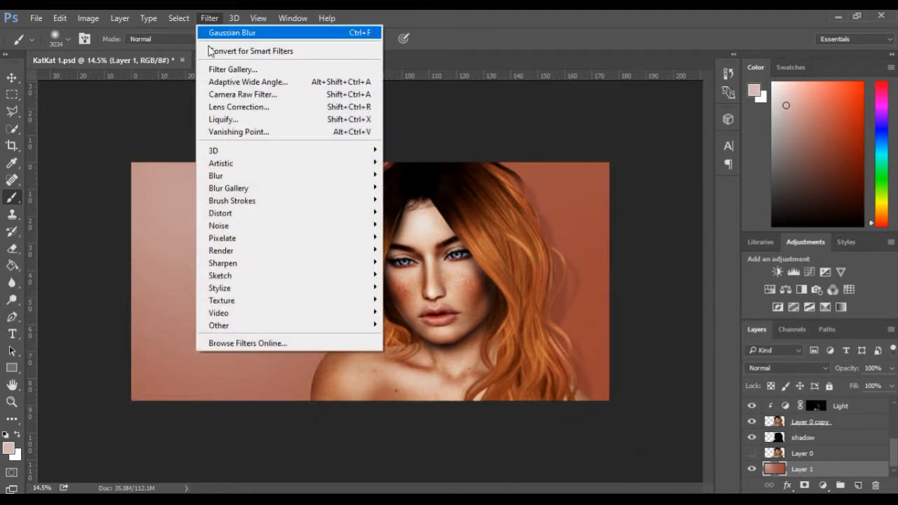
pyautogui.moveTo(223, 179)
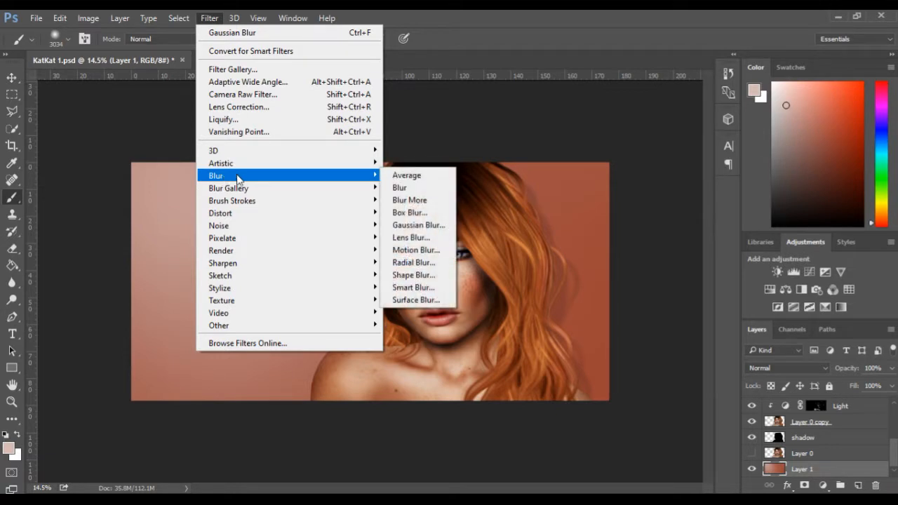
pyautogui.click(429, 226)
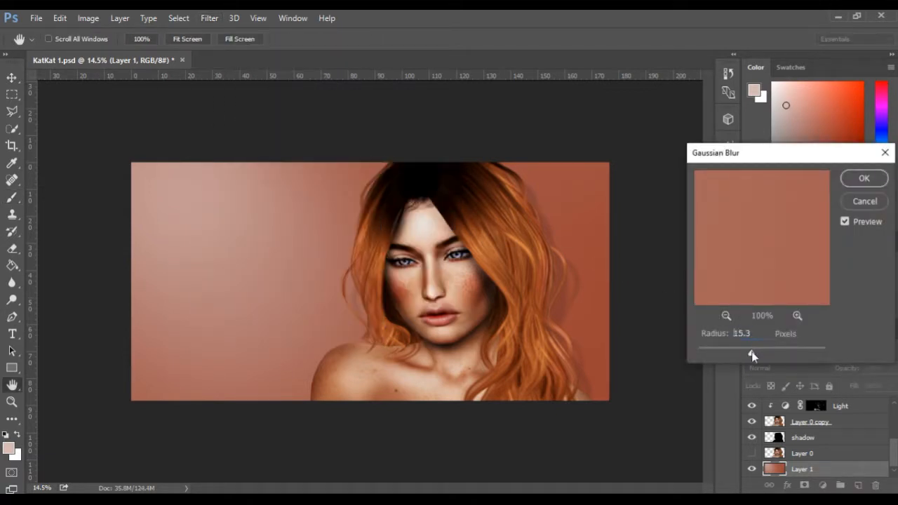
pyautogui.moveTo(774, 351); pyautogui.dragTo(793, 349)
pyautogui.click(854, 183)
pyautogui.press('b')
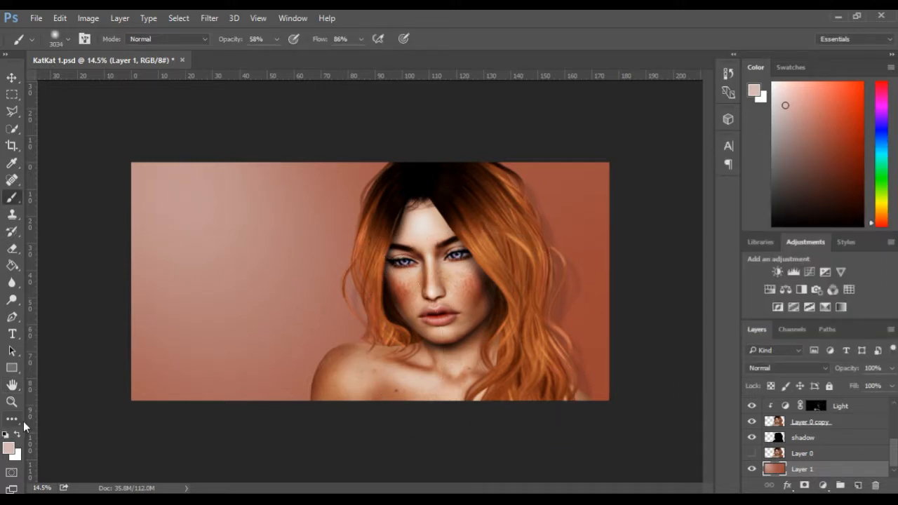
# - Crop the portrait, trimming about 8 cm from the top edge and about 9 cm from the left edge
pyautogui.scroll(1, 76, 326)
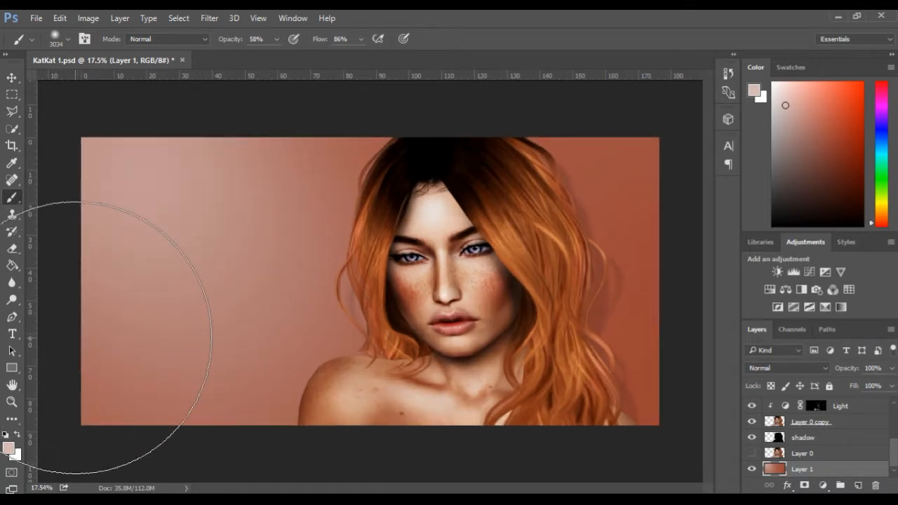
pyautogui.scroll(-1, 78, 336)
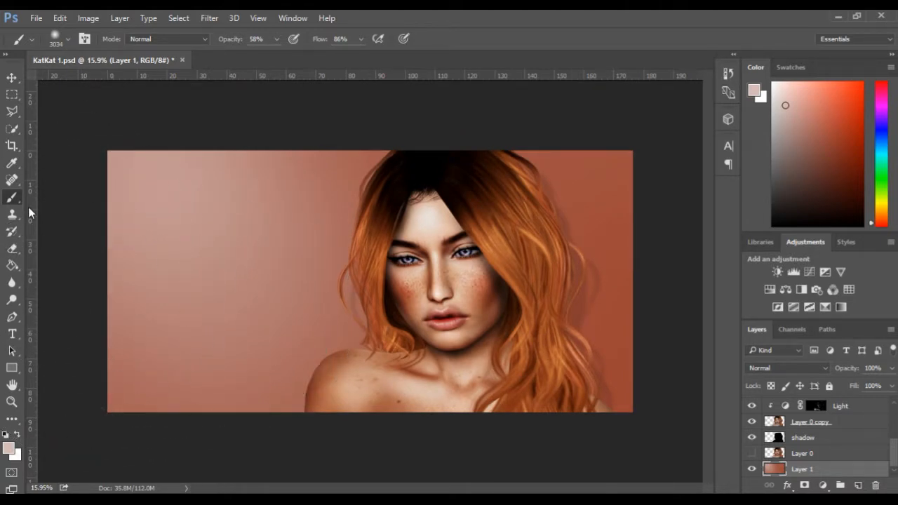
pyautogui.click(11, 146)
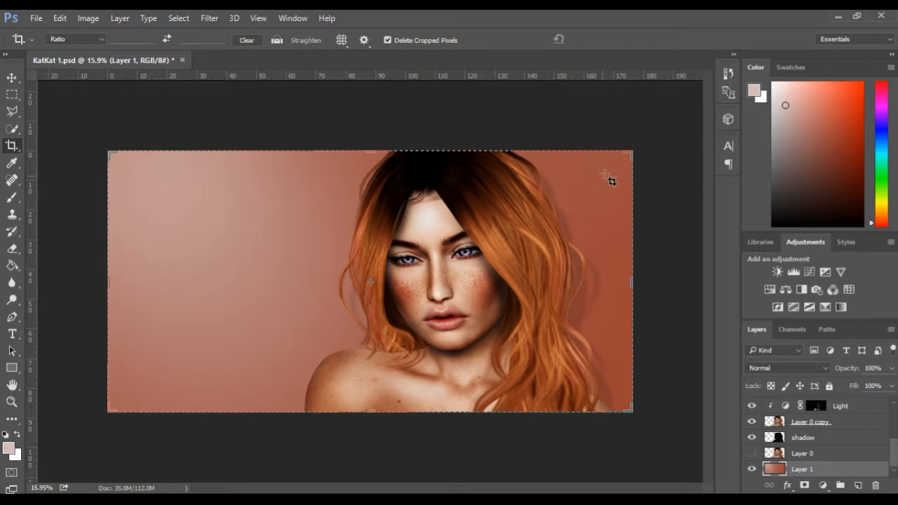
pyautogui.moveTo(630, 153); pyautogui.dragTo(595, 168)
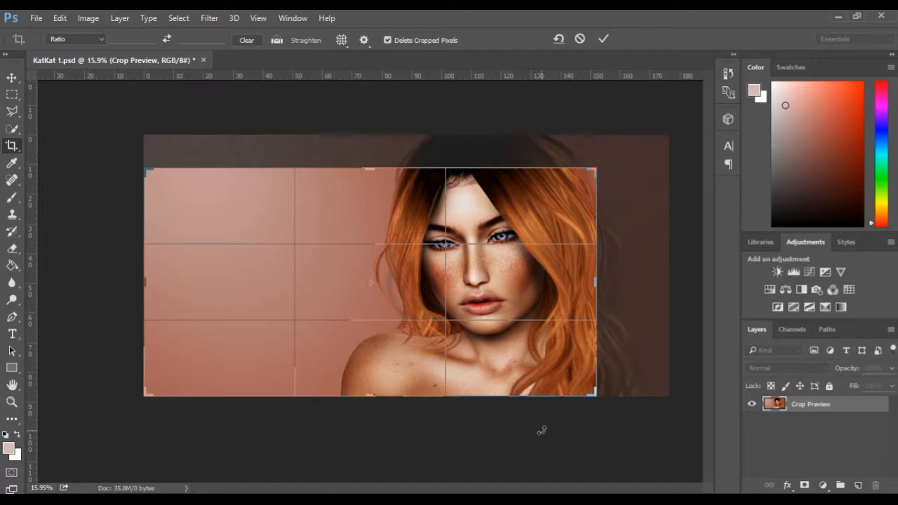
pyautogui.moveTo(533, 288); pyautogui.dragTo(538, 289)
pyautogui.moveTo(596, 169); pyautogui.dragTo(629, 169)
pyautogui.moveTo(556, 209); pyautogui.dragTo(553, 207)
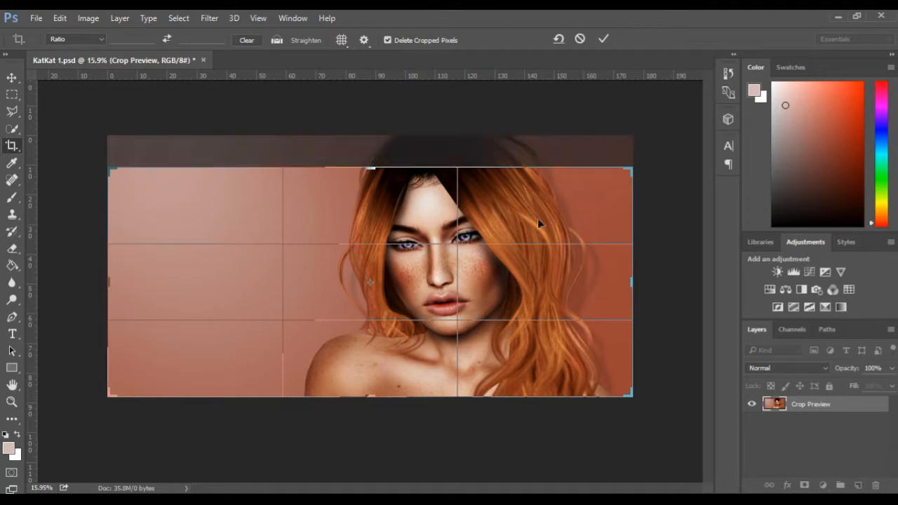
pyautogui.moveTo(370, 169); pyautogui.dragTo(374, 163)
pyautogui.moveTo(105, 279); pyautogui.dragTo(114, 283)
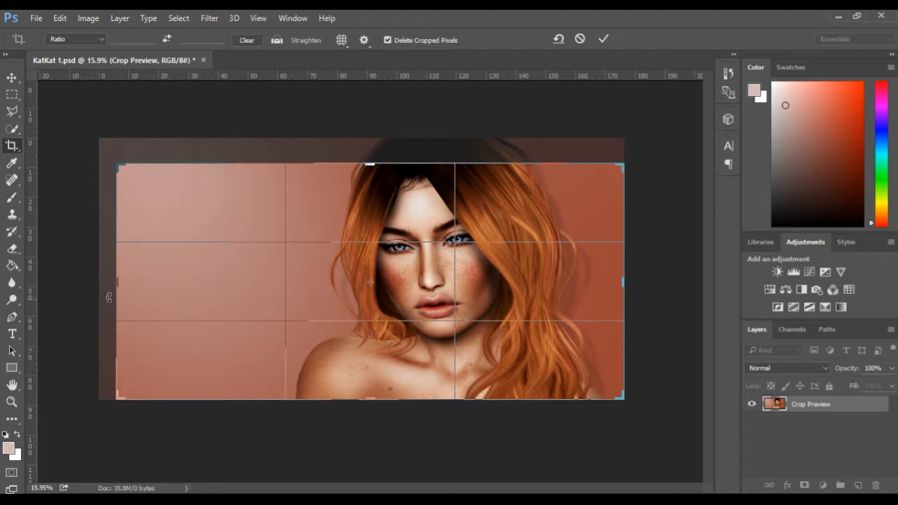
pyautogui.moveTo(115, 280); pyautogui.dragTo(122, 281)
pyautogui.moveTo(365, 161); pyautogui.dragTo(363, 159)
pyautogui.press('Return')
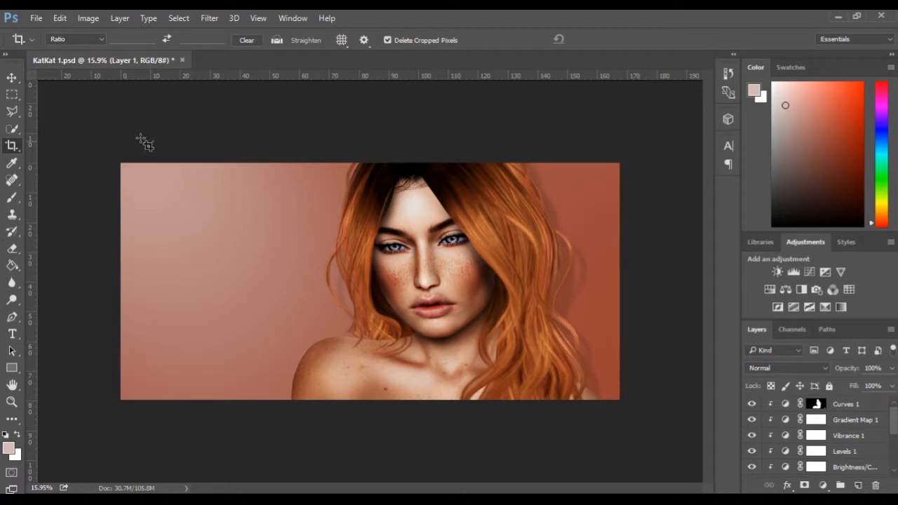
# - Resize the brush to 2494 pixels and dab another pale pink highlight onto the upper-left corner of Layer 1
pyautogui.scroll(-5, 828, 438)
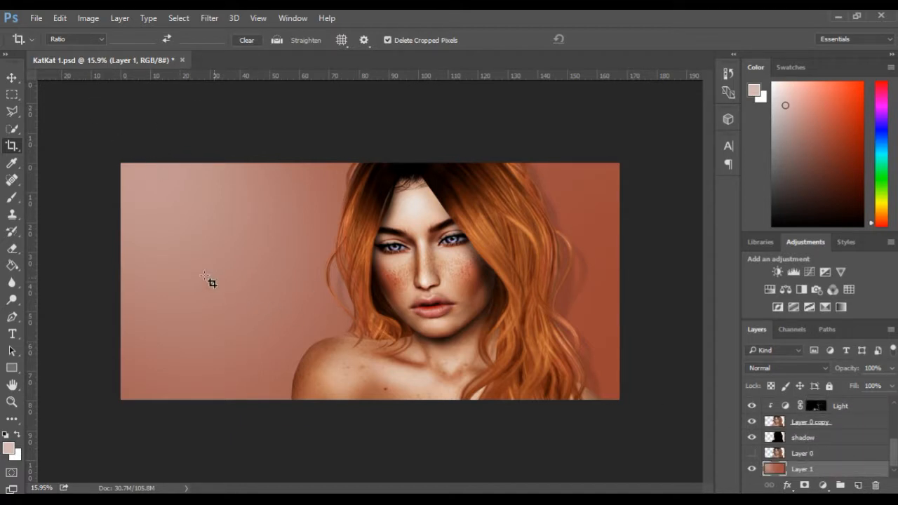
pyautogui.click(12, 197)
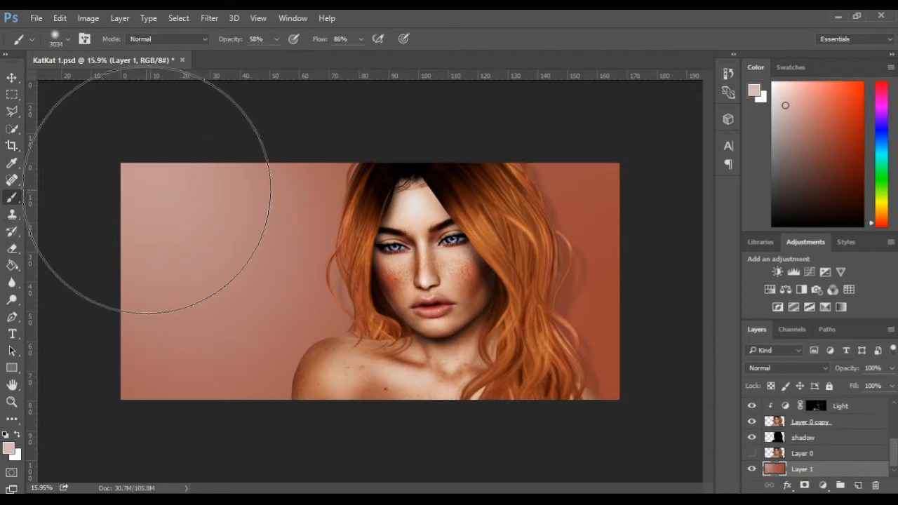
pyautogui.moveTo(148, 192); pyautogui.dragTo(95, 200)
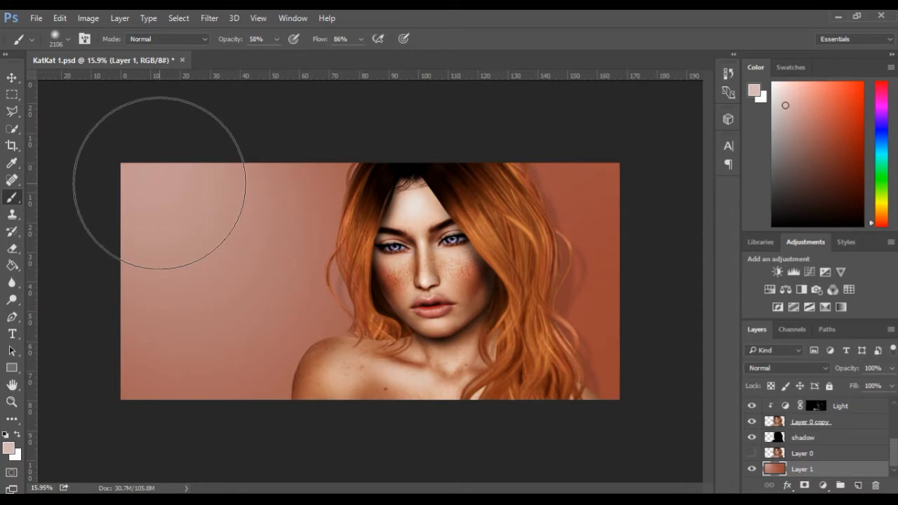
pyautogui.moveTo(160, 188); pyautogui.dragTo(181, 190)
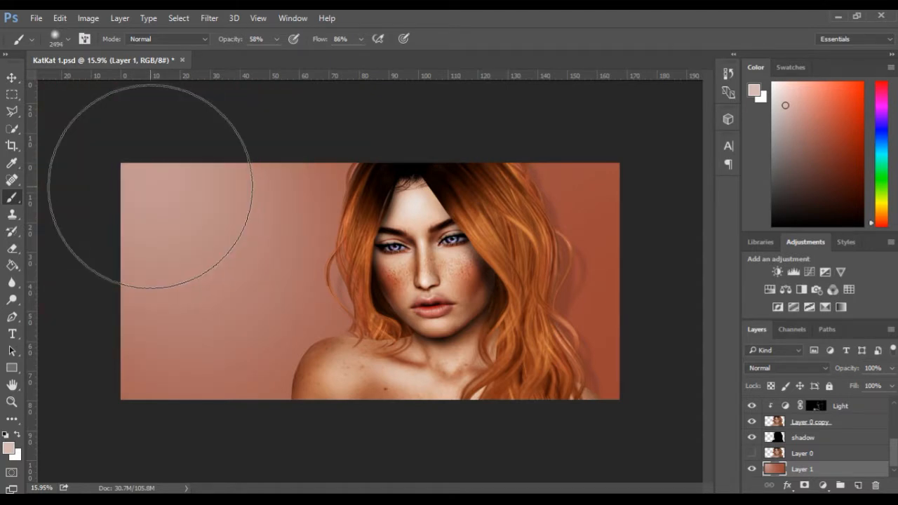
pyautogui.click(150, 186)
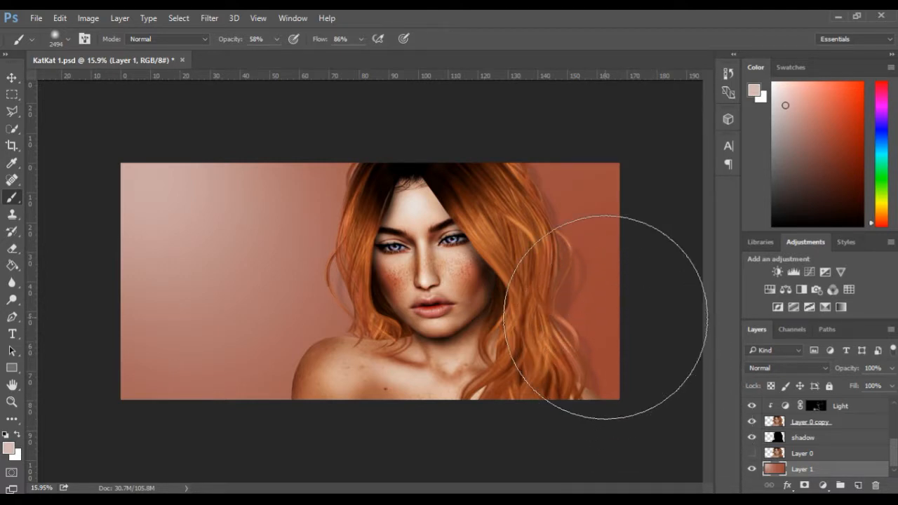
# - Sample the reddish backdrop colour, enlarge the brush to 4363 pixels, and softly paint the background's right edge and lower-left area
pyautogui.keyDown('alt'); pyautogui.click(612, 250); pyautogui.keyUp('alt')
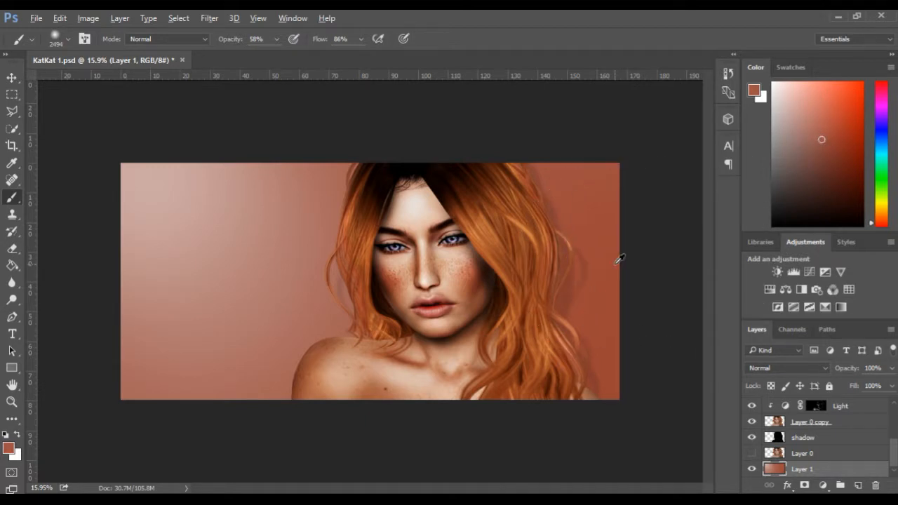
pyautogui.moveTo(605, 258); pyautogui.dragTo(706, 253)
pyautogui.keyDown('alt'); pyautogui.click(618, 266); pyautogui.keyUp('alt')
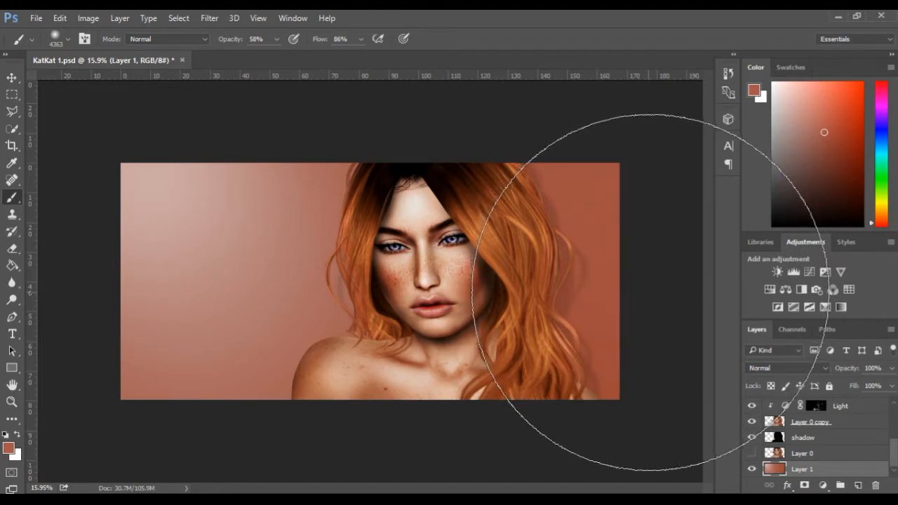
pyautogui.click(88, 327)
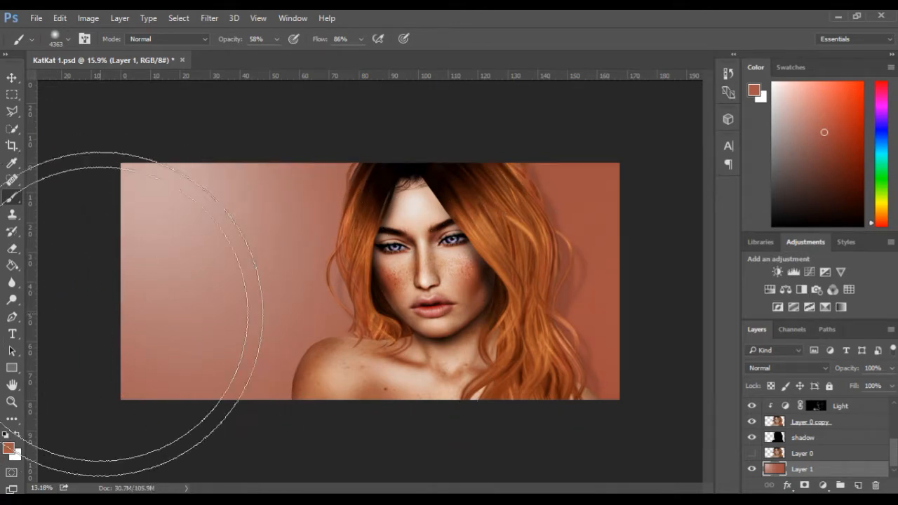
pyautogui.scroll(-2, 80, 330)
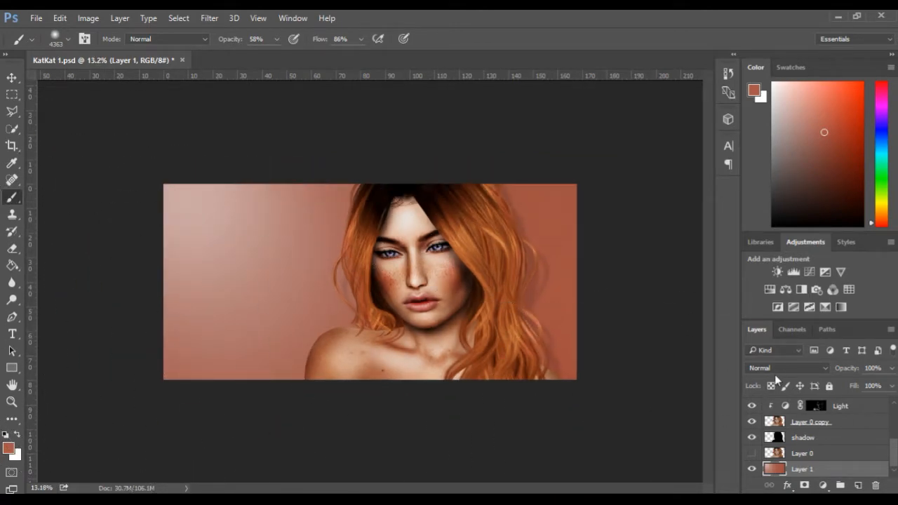
pyautogui.scroll(3, 582, 340)
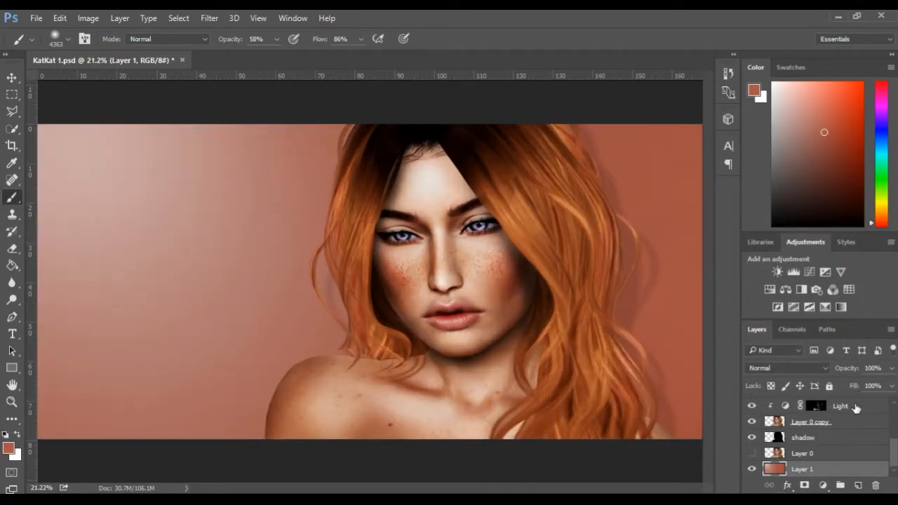
pyautogui.scroll(-1, 673, 393)
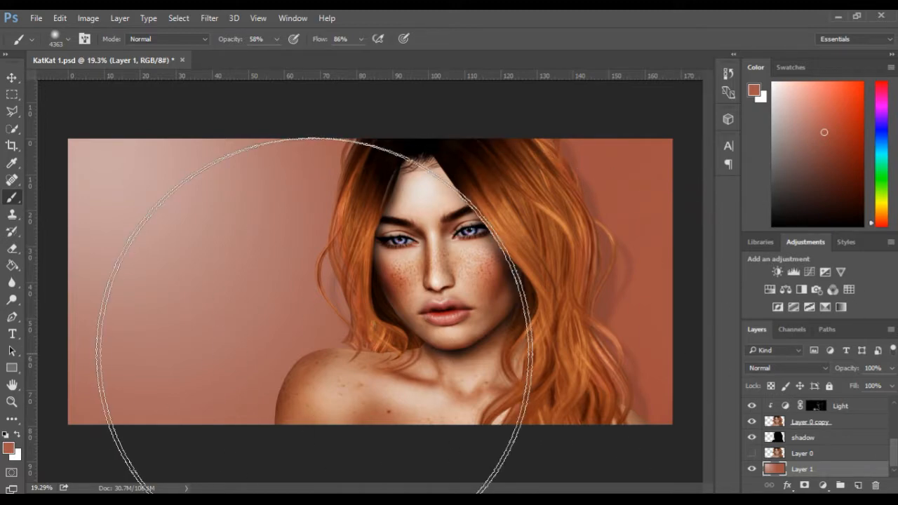
pyautogui.scroll(1, 322, 336)
pyautogui.scroll(-1, 369, 344)
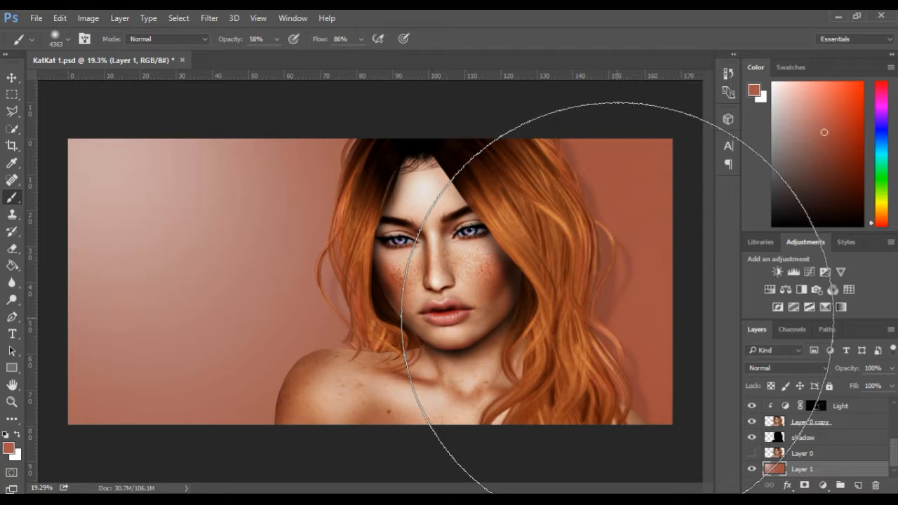
# - Reduce the brush size to 1907 pixels and make the shadow layer active
pyautogui.scroll(5, 816, 435)
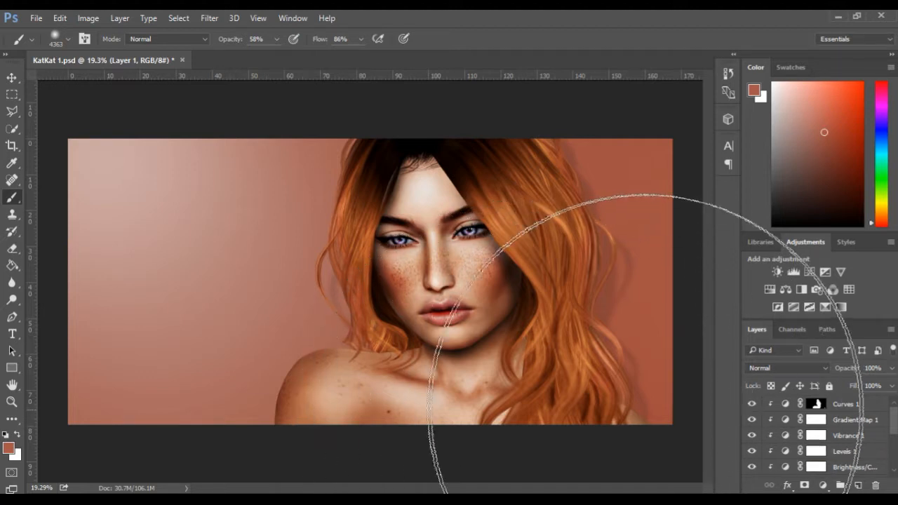
pyautogui.moveTo(565, 293); pyautogui.dragTo(403, 309)
pyautogui.scroll(-5, 834, 429)
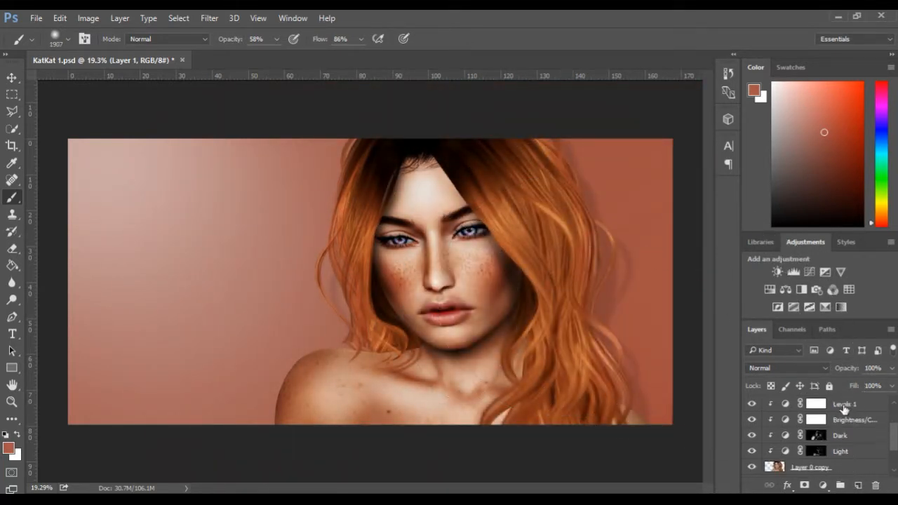
pyautogui.scroll(-1, 835, 429)
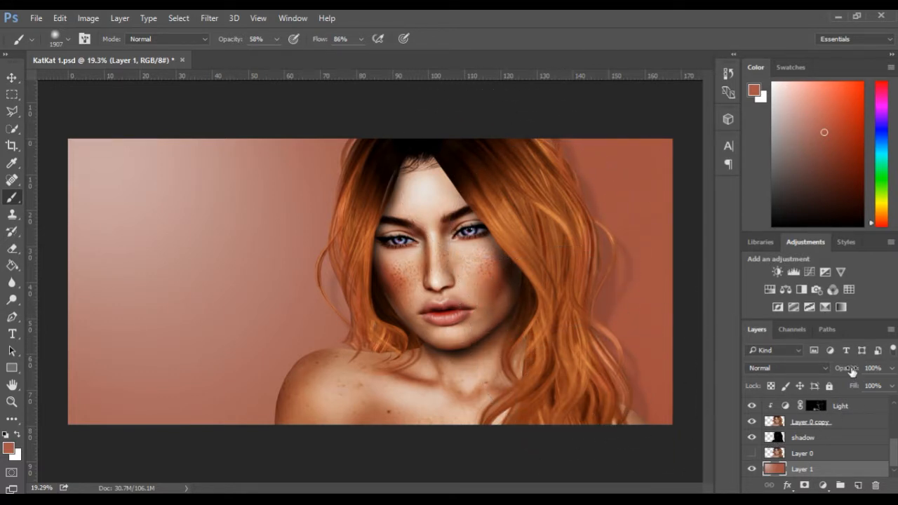
pyautogui.click(818, 442)
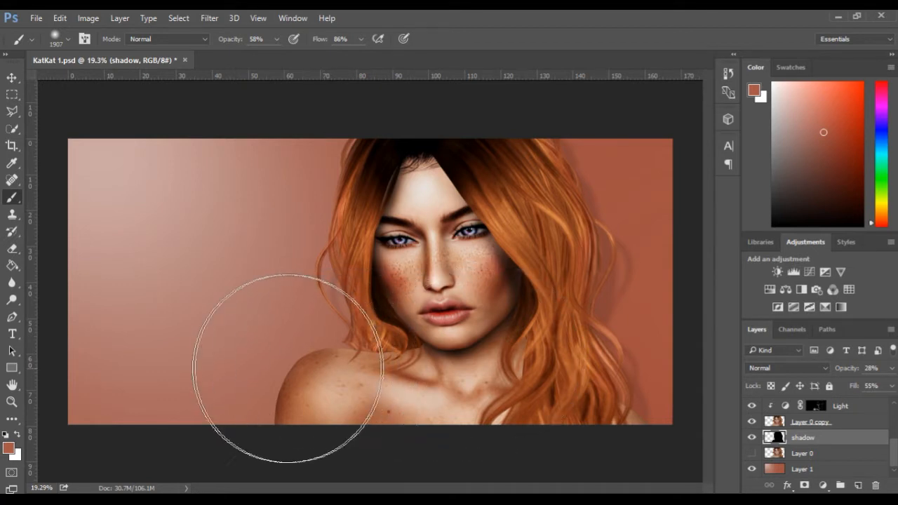
# - Try a crop of the portrait with the frame kept around the full canvas
pyautogui.scroll(-1, 283, 370)
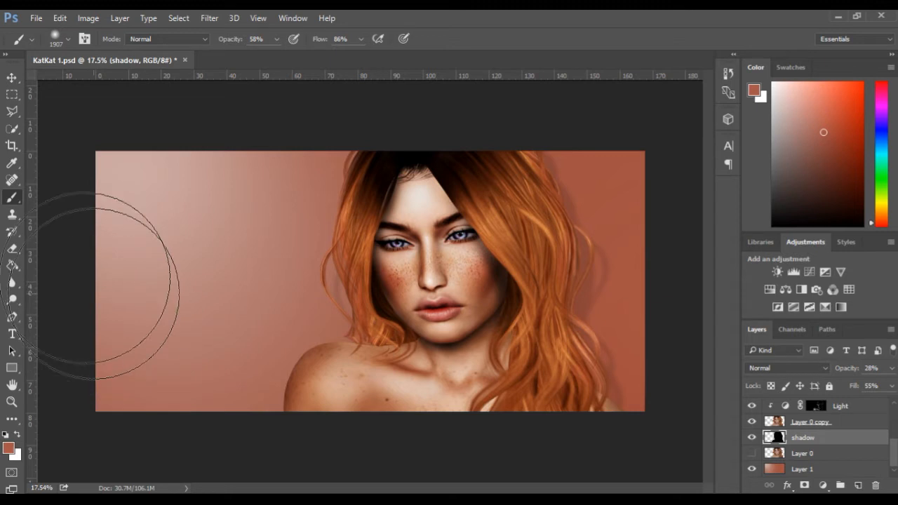
pyautogui.hotkey('ctrl', 'a')
pyautogui.click(12, 146)
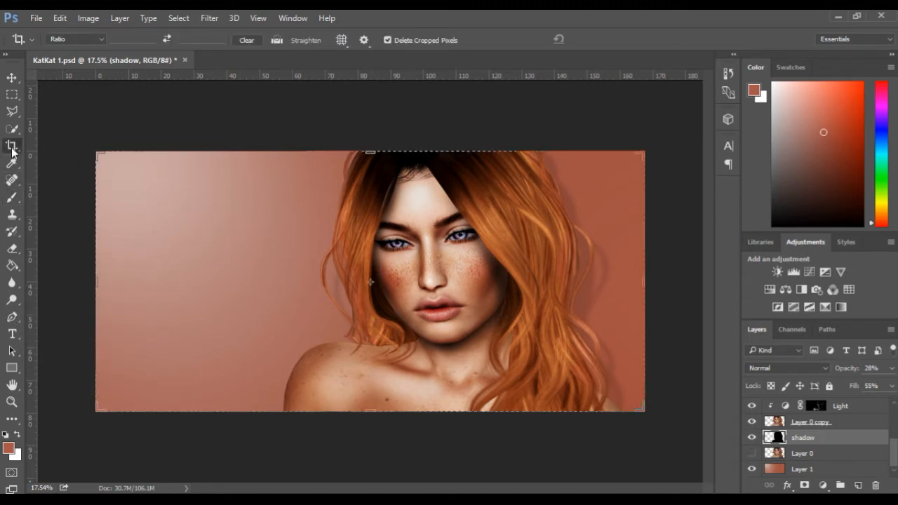
pyautogui.click(460, 296)
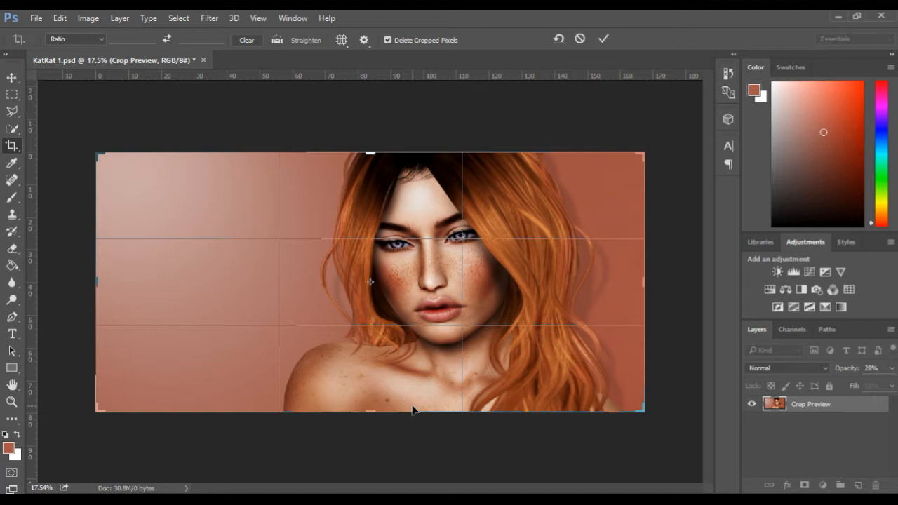
pyautogui.press('Return')
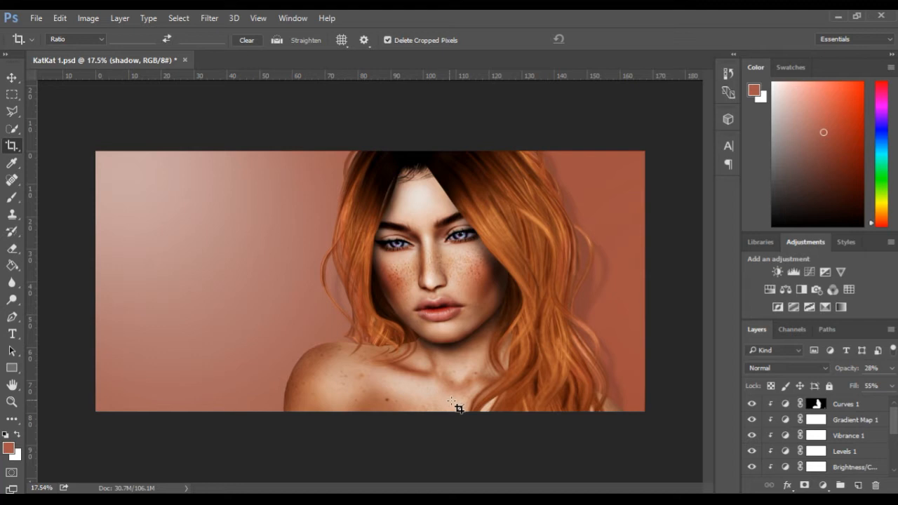
pyautogui.scroll(2, 308, 359)
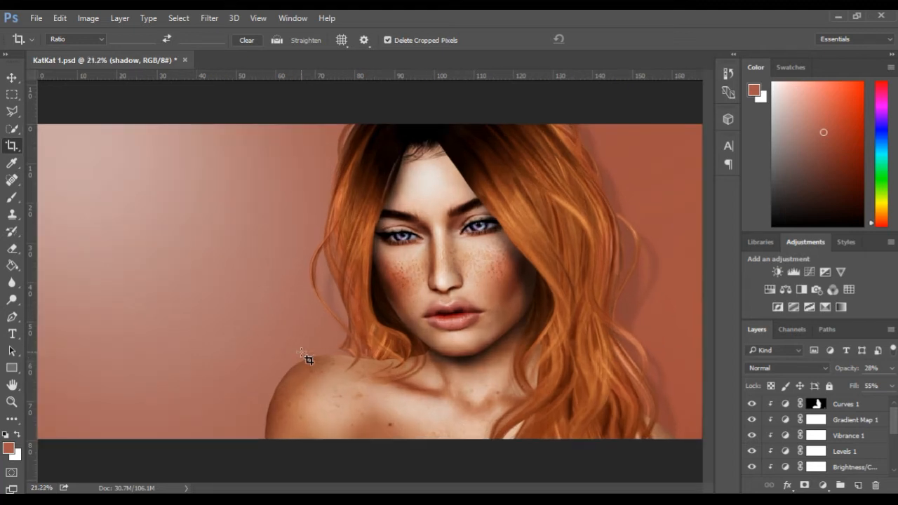
pyautogui.scroll(-1, 307, 361)
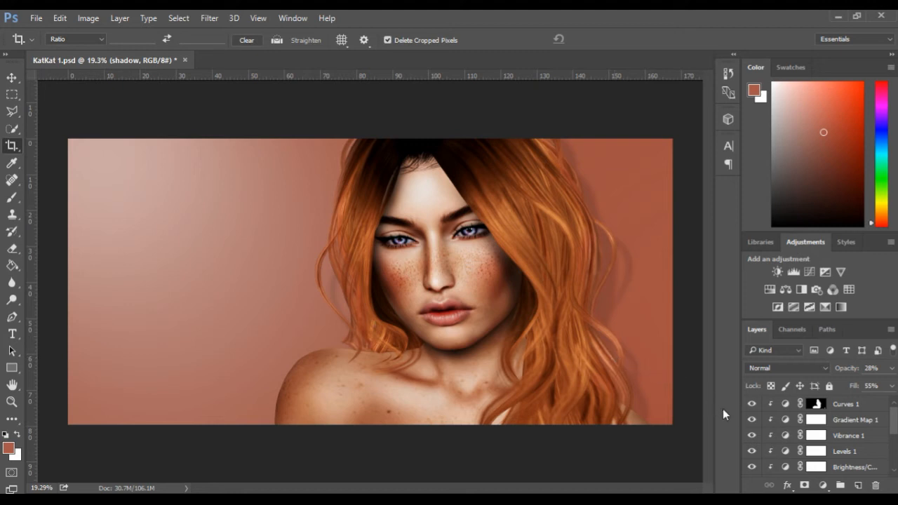
pyautogui.scroll(-2, 827, 453)
pyautogui.scroll(-2, 827, 453)
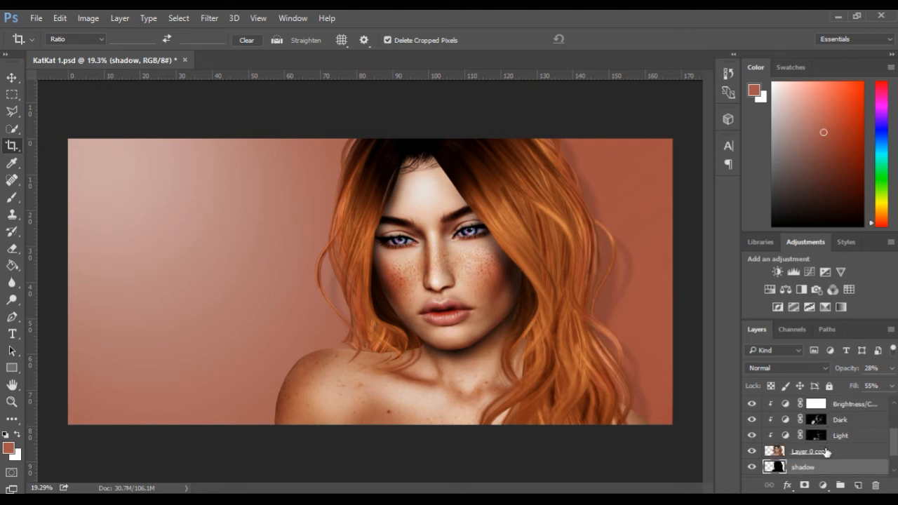
pyautogui.scroll(-1, 827, 452)
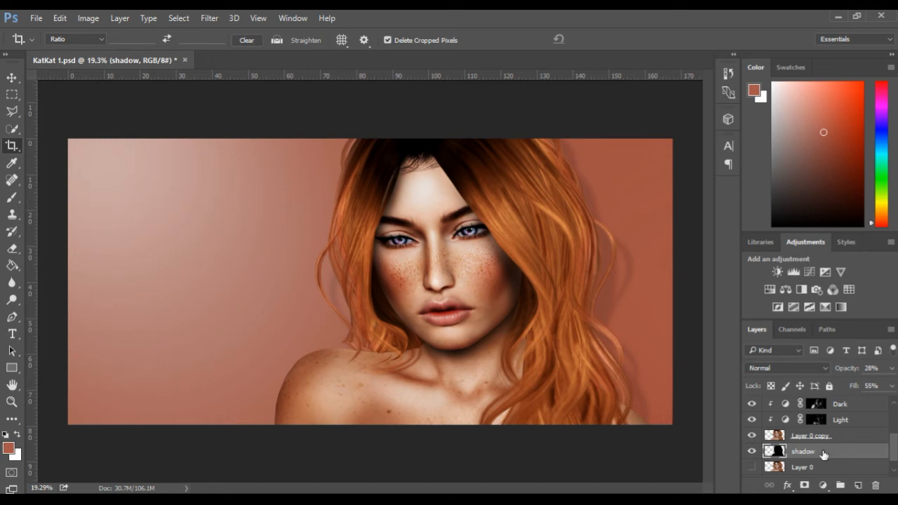
pyautogui.scroll(-1, 822, 456)
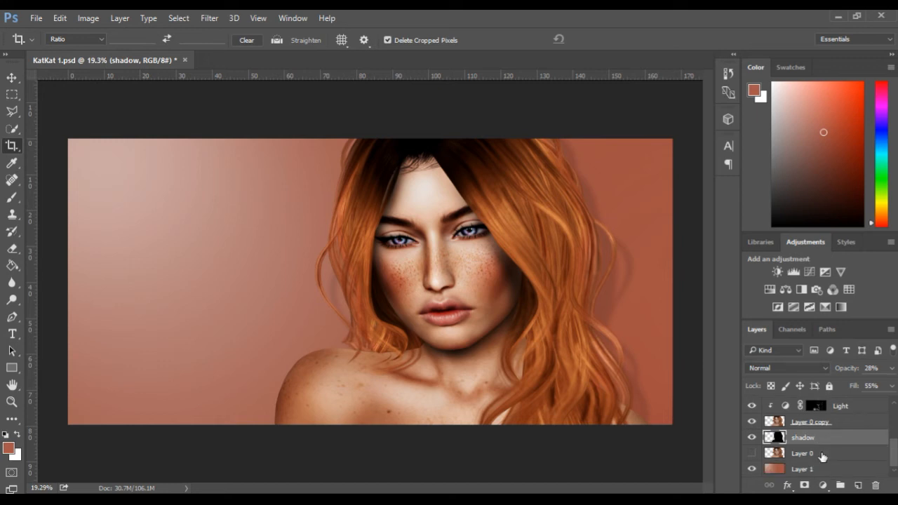